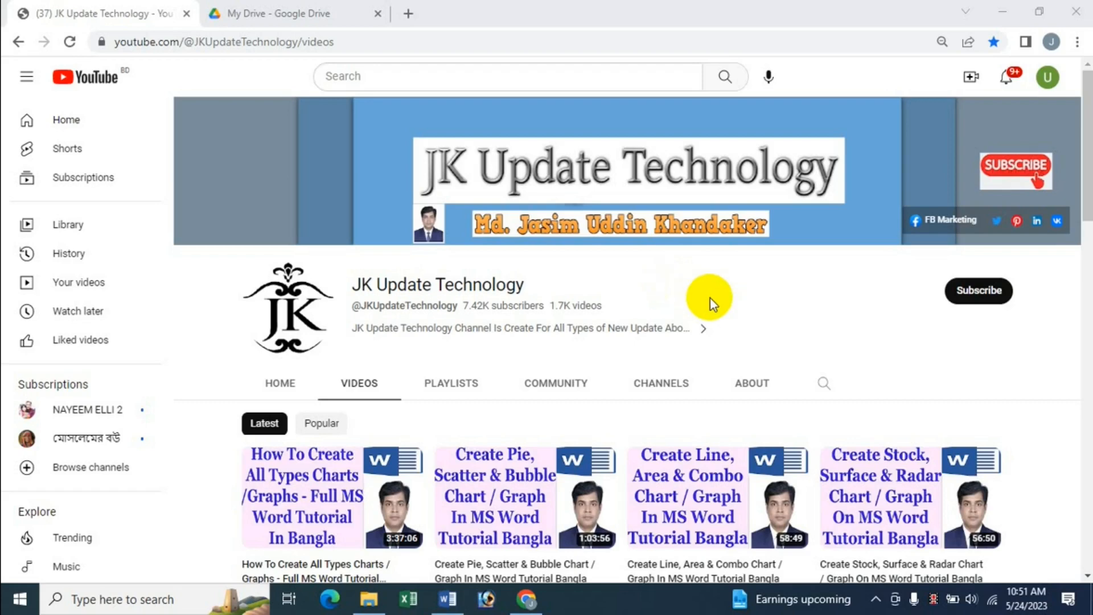
Switch to the hospital document in Word and examine the available reference types and bookmark reference options for a cross-reference
left_click(448, 598)
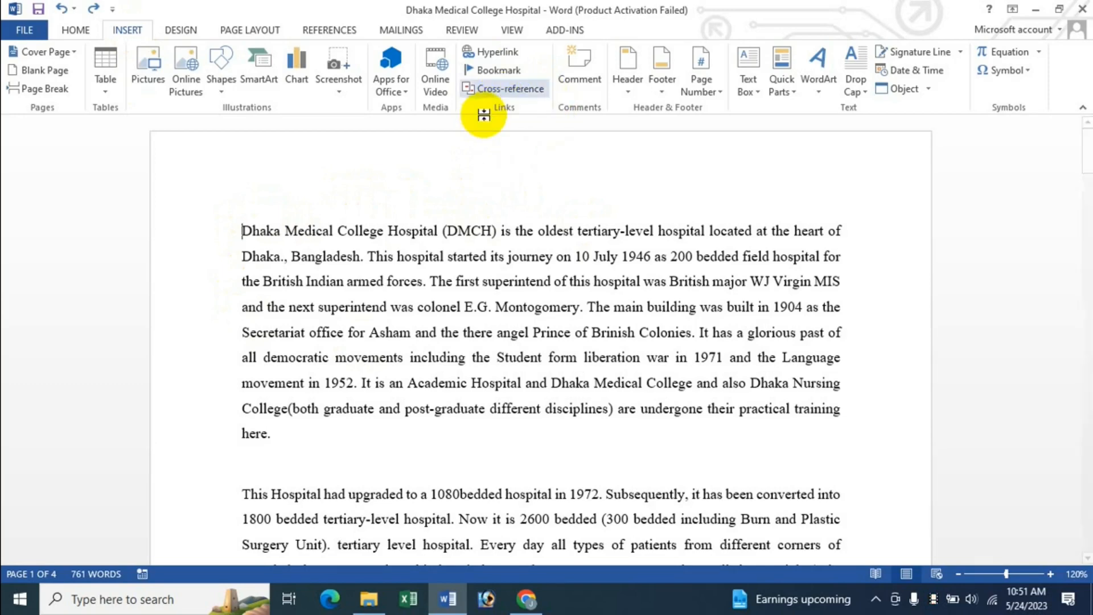
left_click(510, 90)
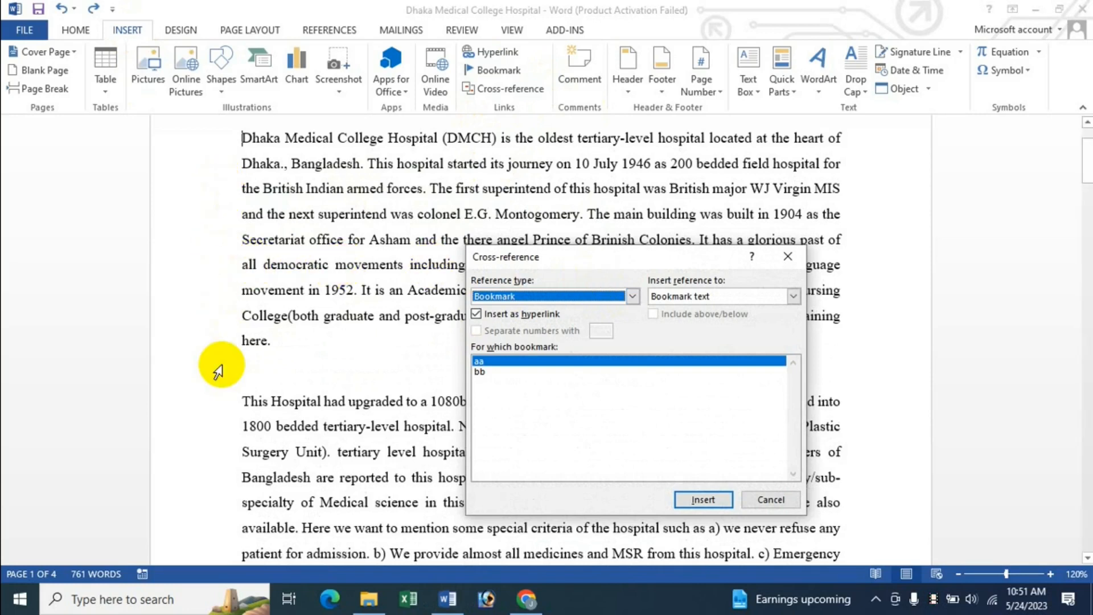
left_click(632, 296)
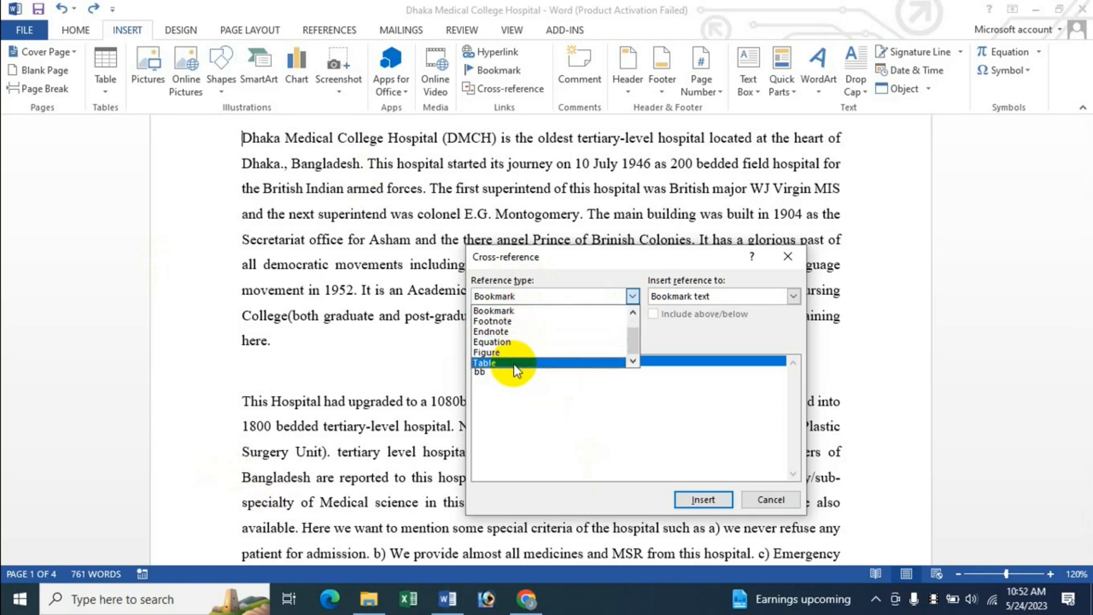
left_click_drag(632, 347, 630, 329)
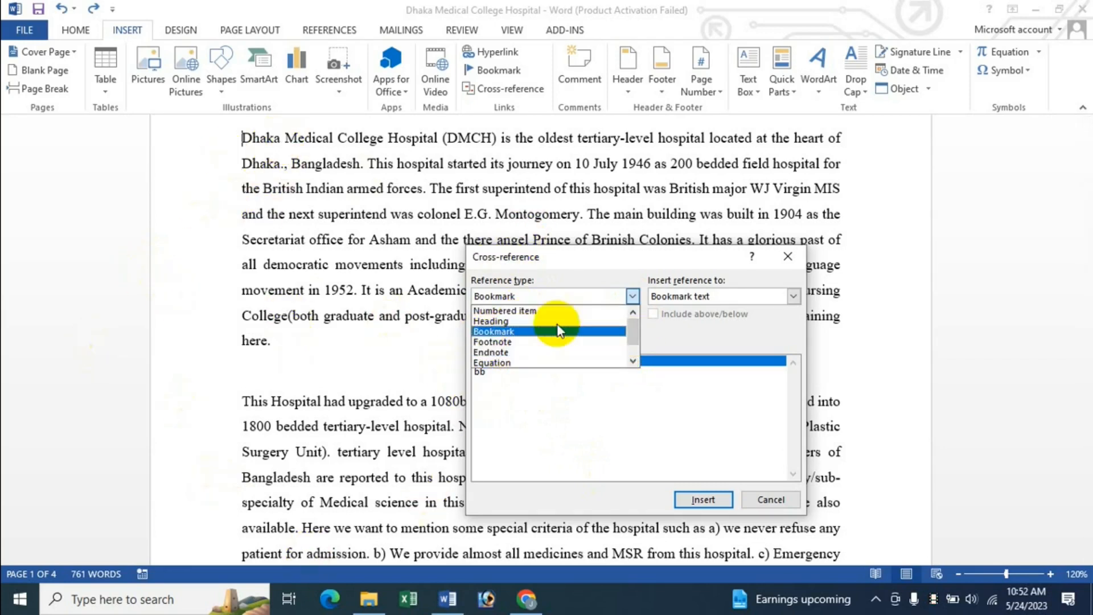
left_click(516, 332)
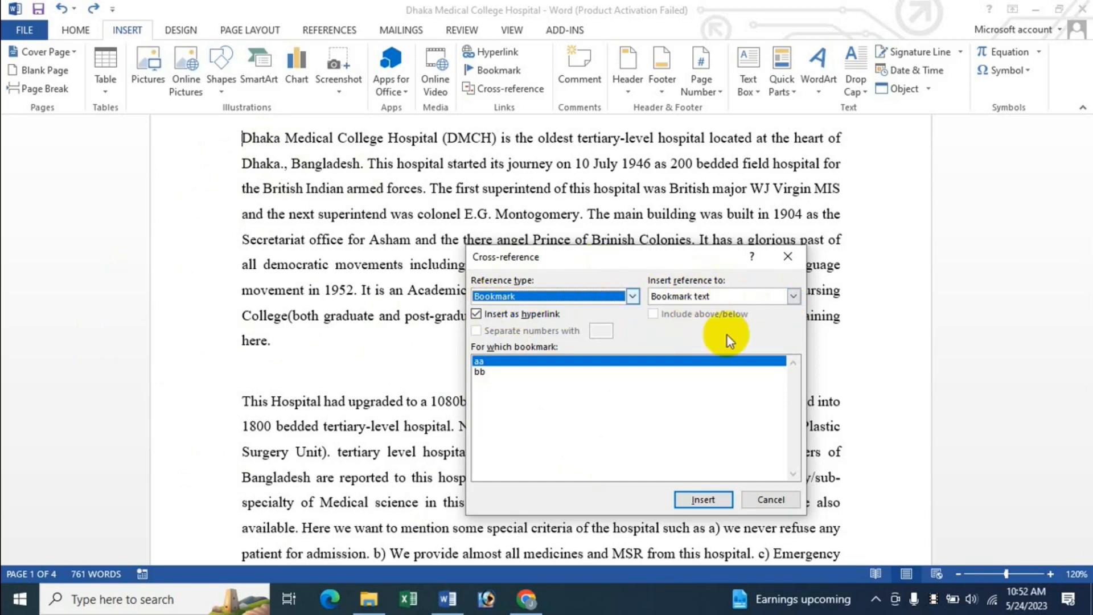
left_click(793, 296)
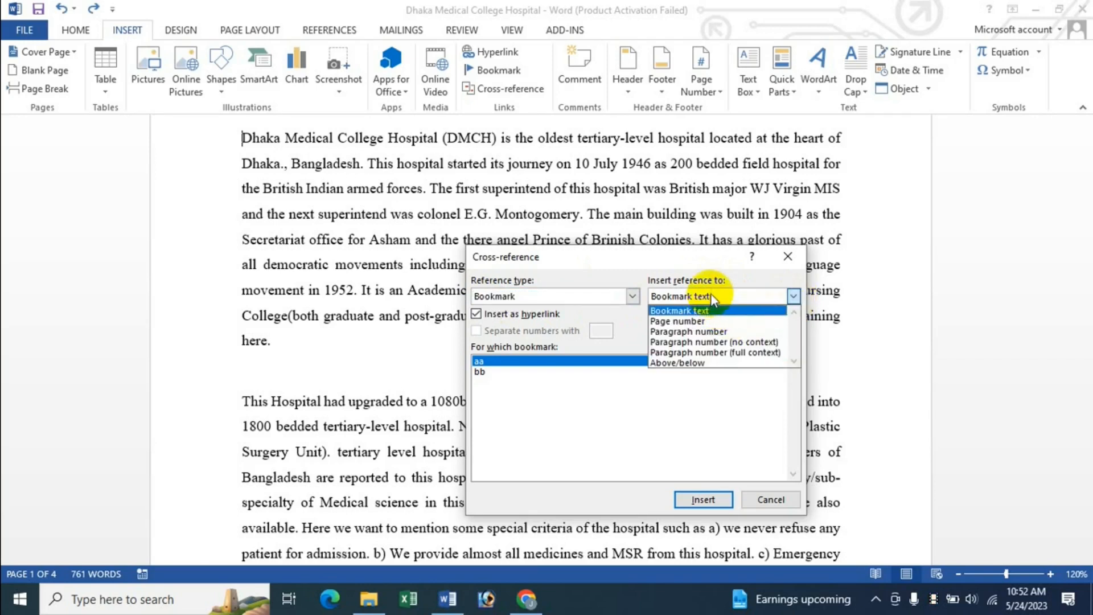
left_click(690, 273)
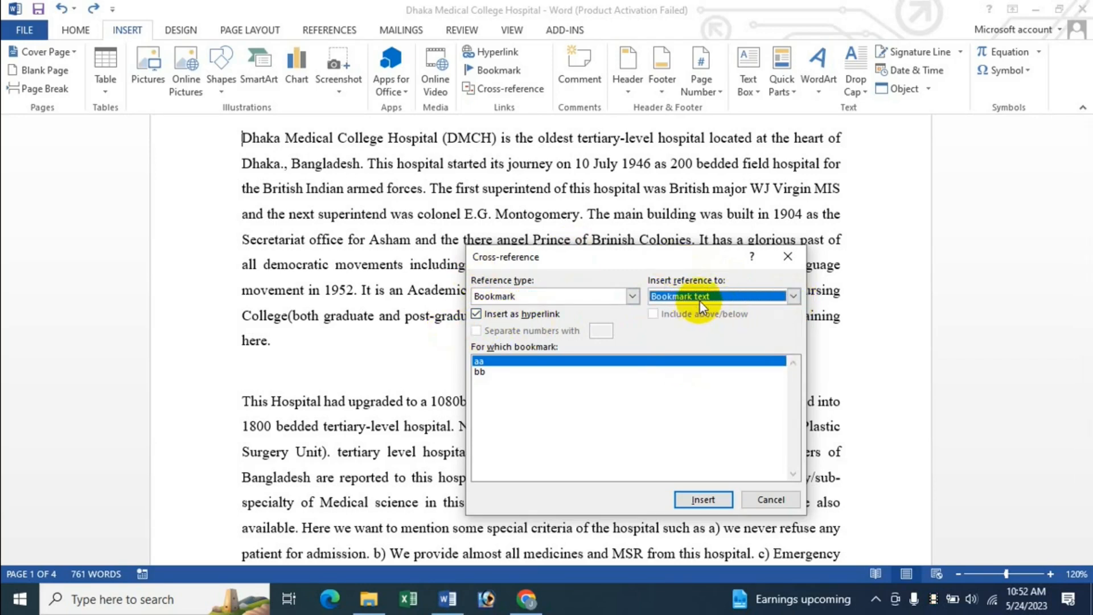
left_click(703, 298)
left_click(679, 284)
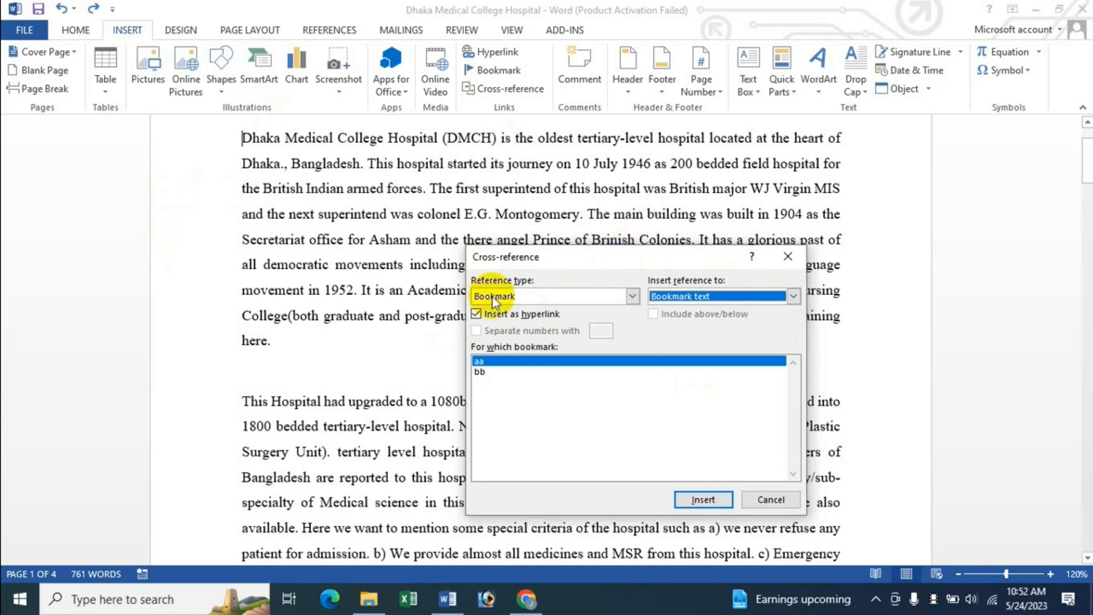
left_click(786, 501)
Add an empty line above the document's first paragraph and place the insertion point on it
scroll(438, 370, "up", 2)
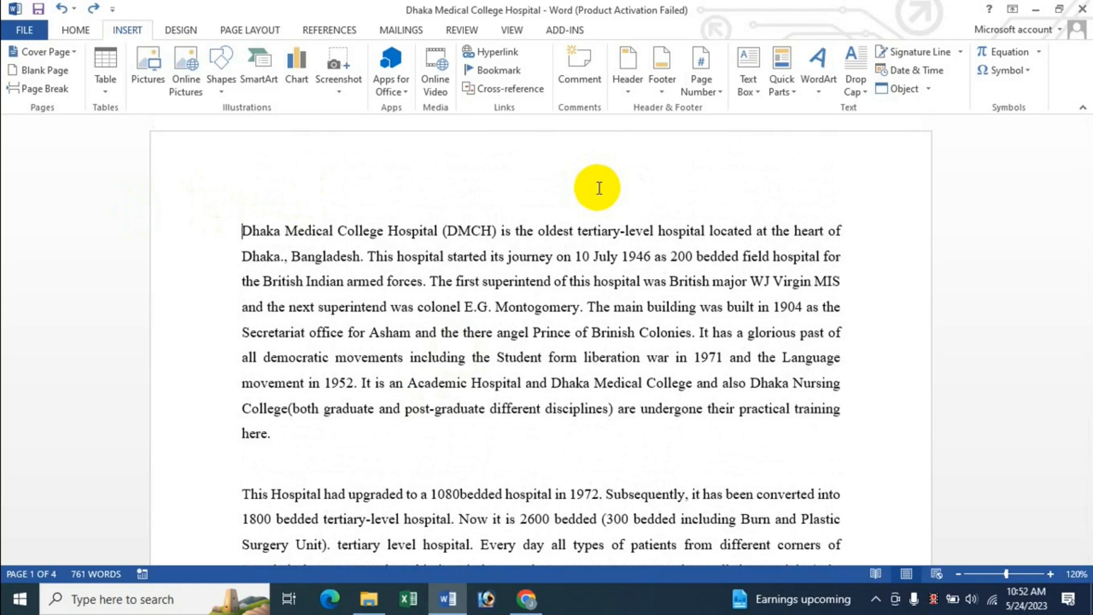
key("Return")
key("Up")
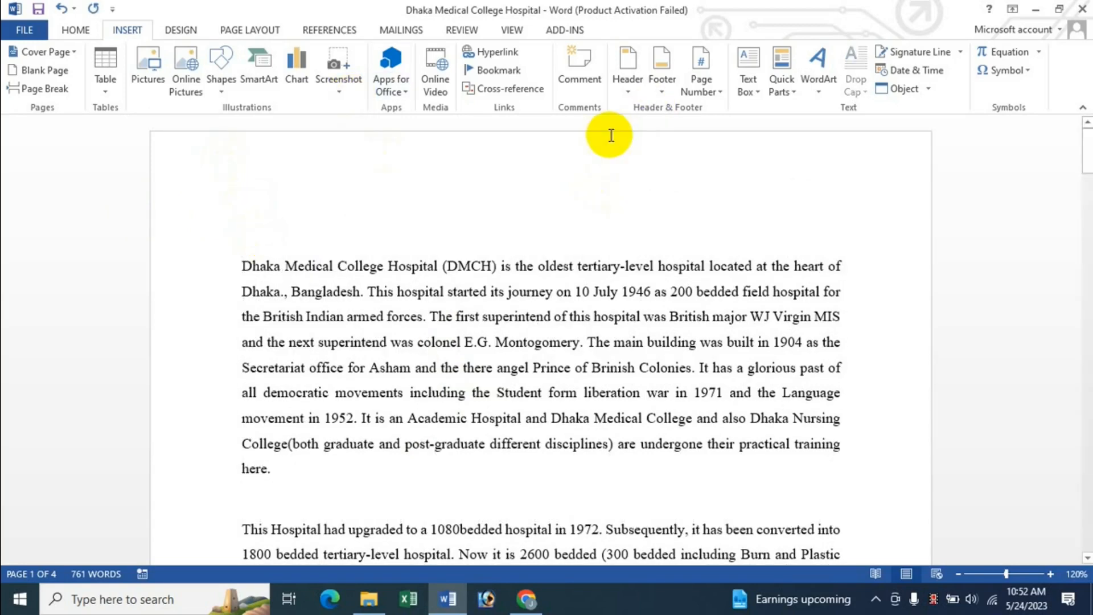
Insert a hyperlinked cross-reference to the bookmark text of bookmark aa on the empty first line
left_click(513, 97)
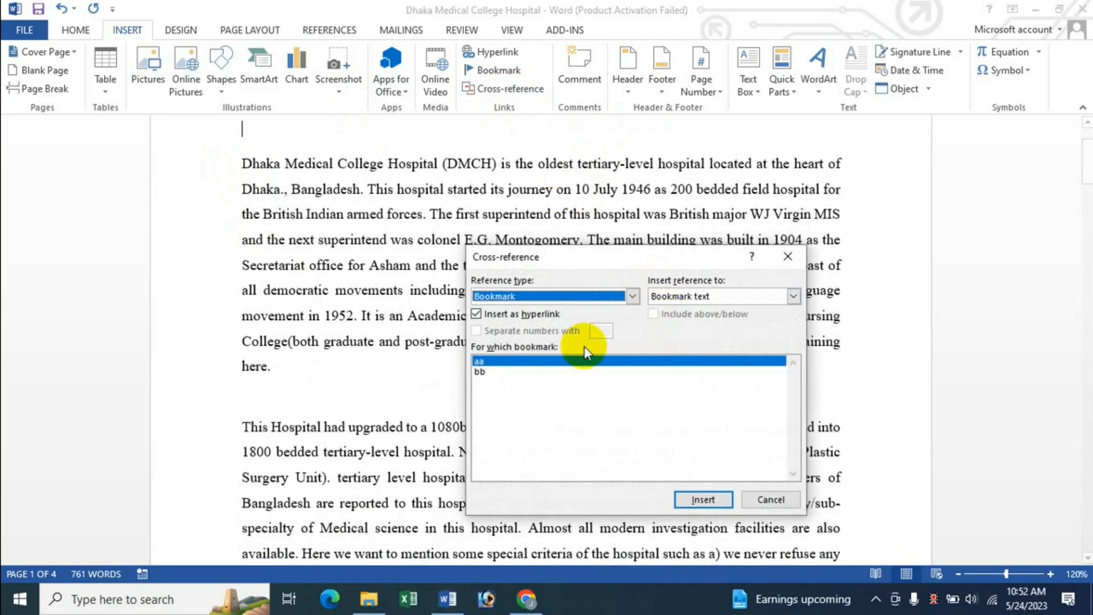
left_click(541, 294)
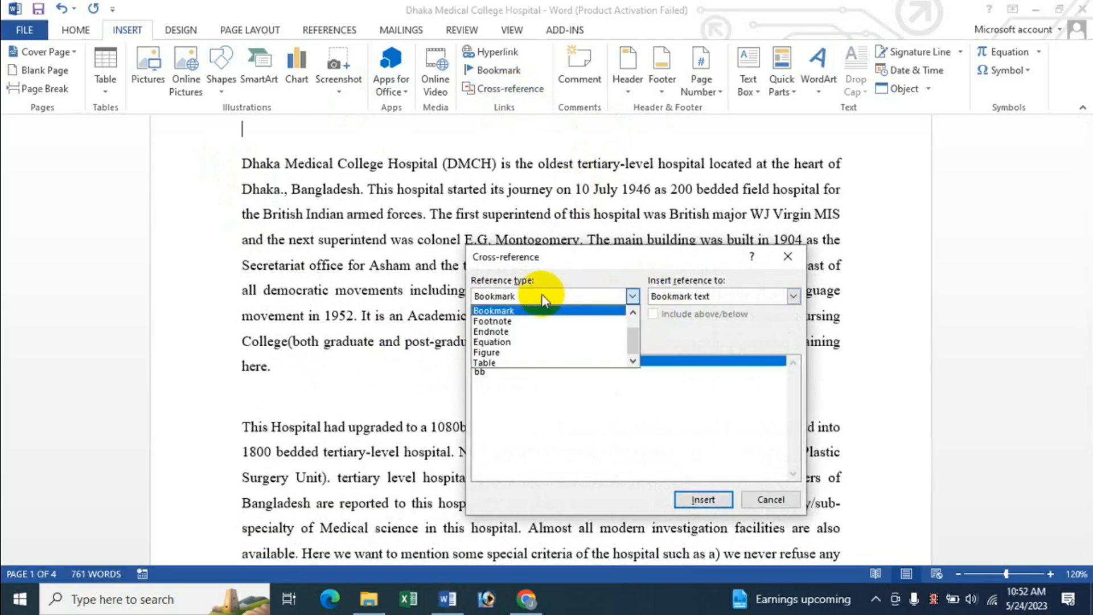
left_click_drag(638, 342, 626, 301)
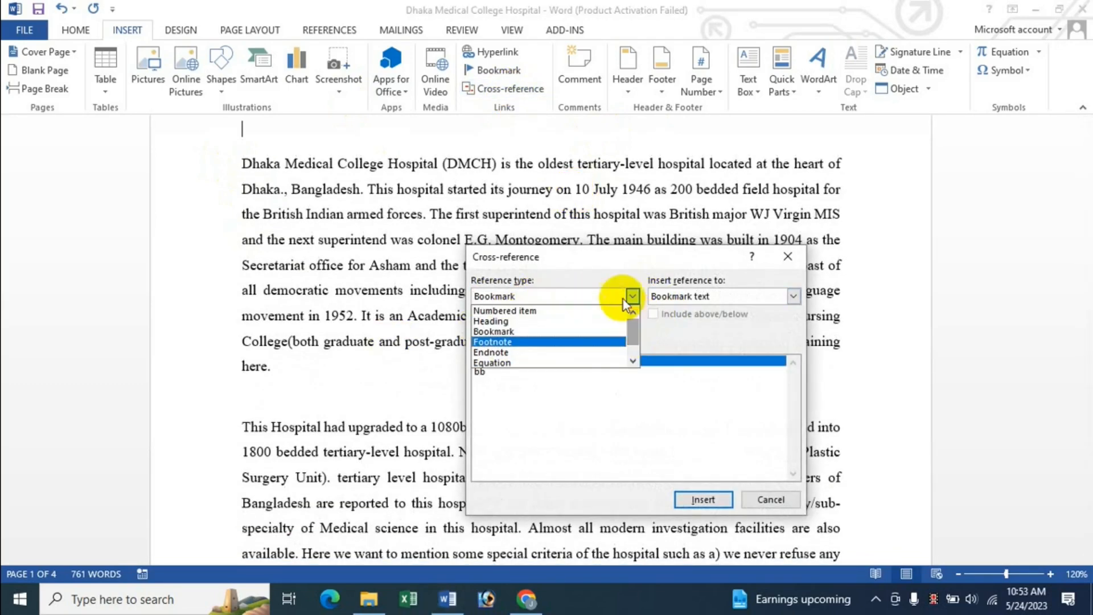
left_click(520, 332)
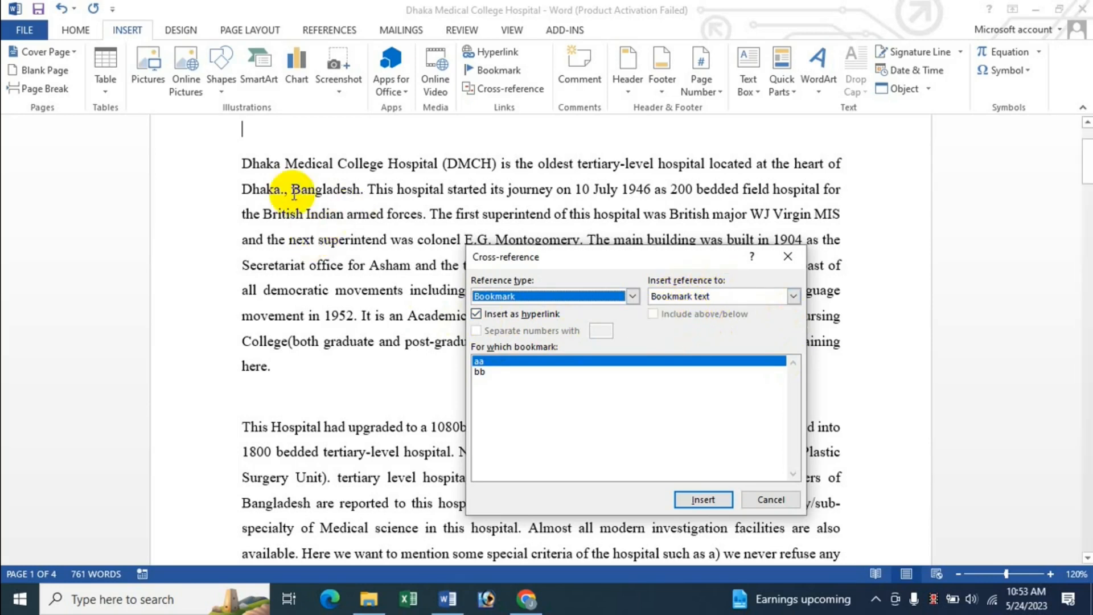
left_click(794, 296)
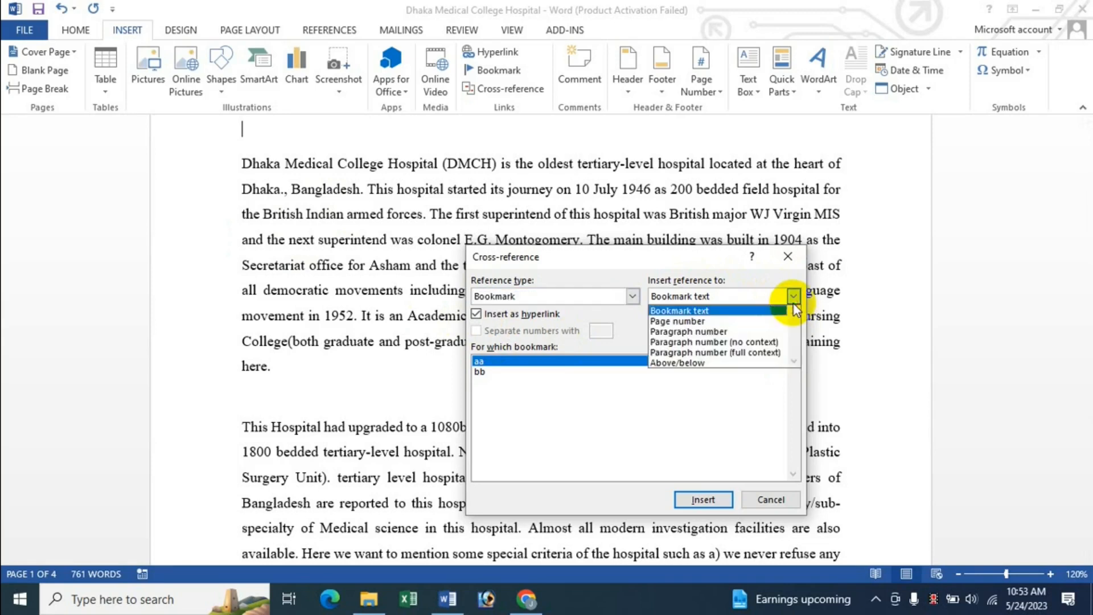
left_click(702, 313)
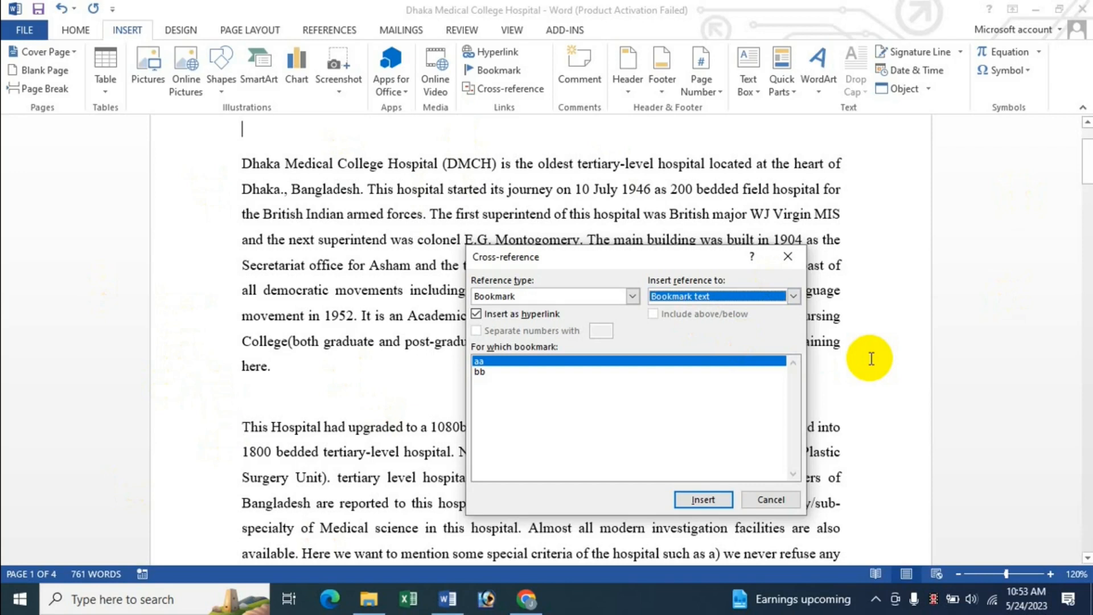
left_click(478, 363)
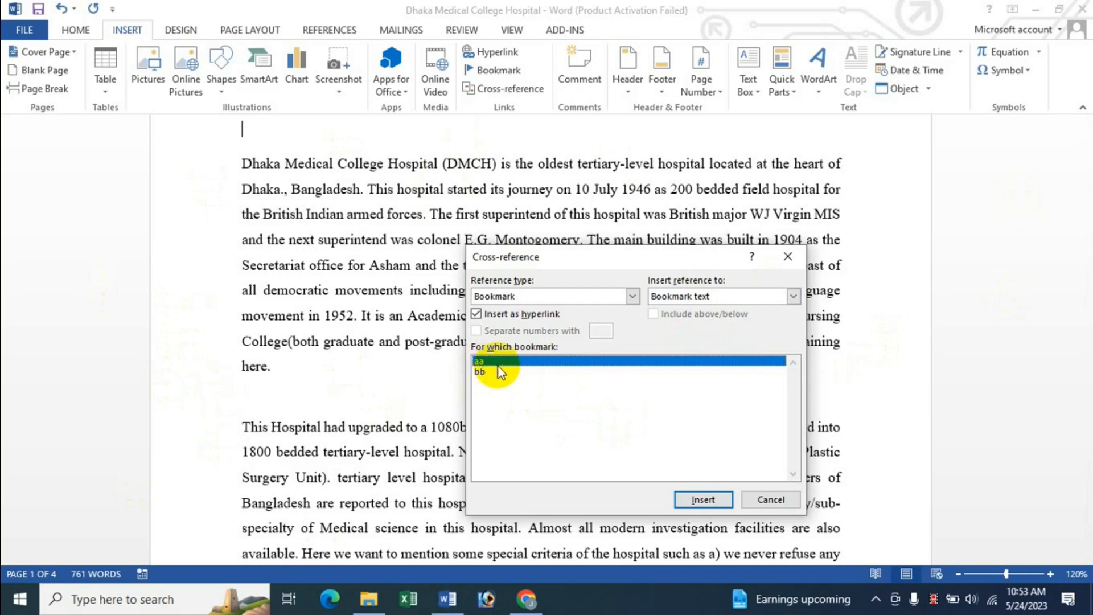
left_click(702, 500)
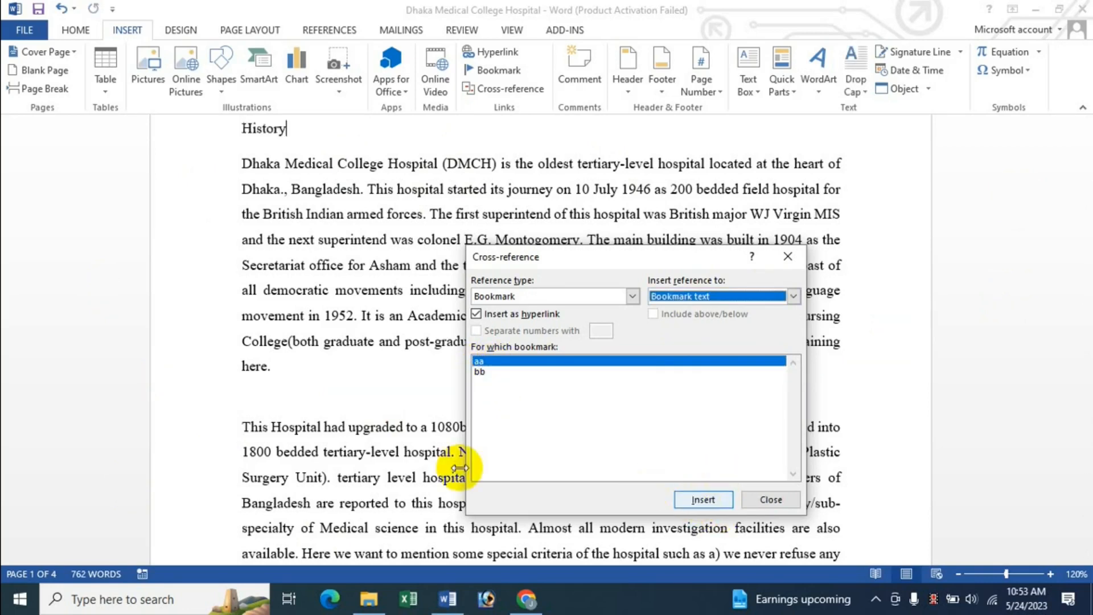
left_click(773, 500)
Test the History cross-reference by following its link to the bookmark and returning to the first line, twice
scroll(281, 351, "up", 2)
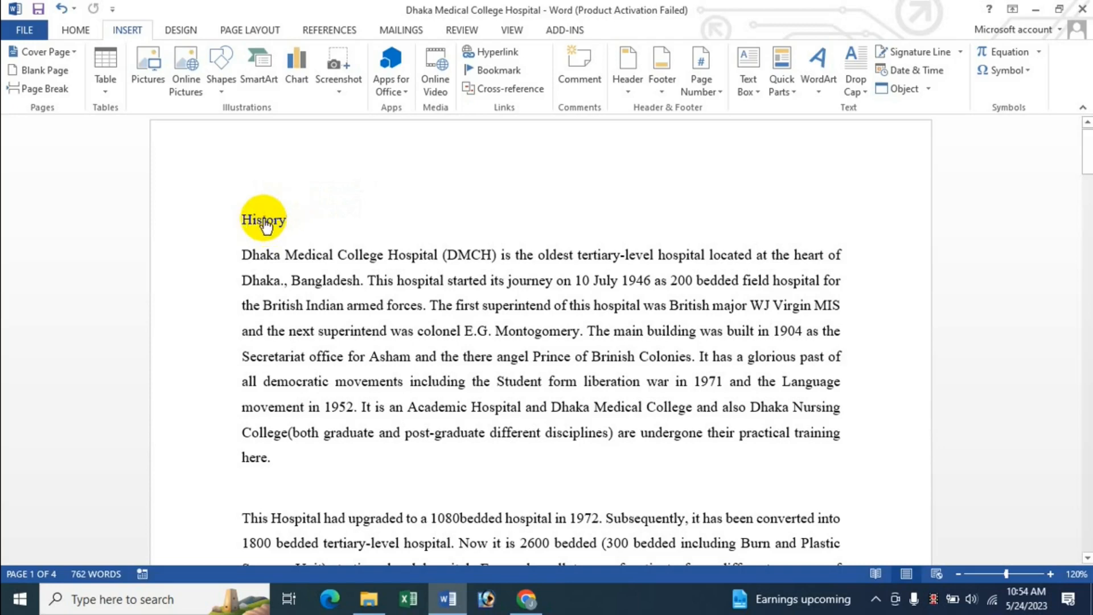
left_click(265, 224, "ctrl")
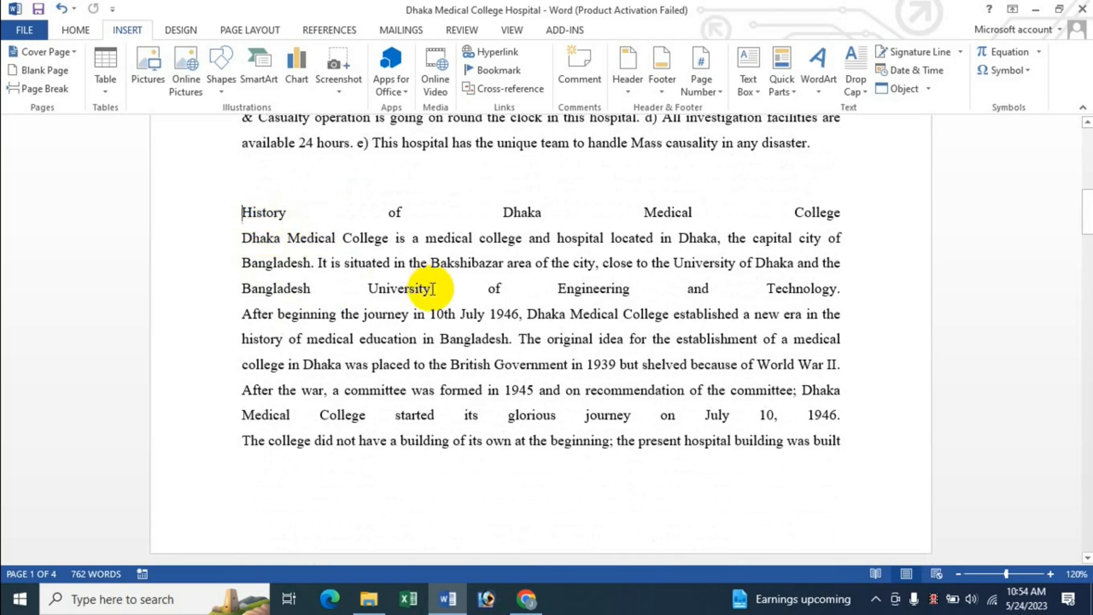
key("alt+Left")
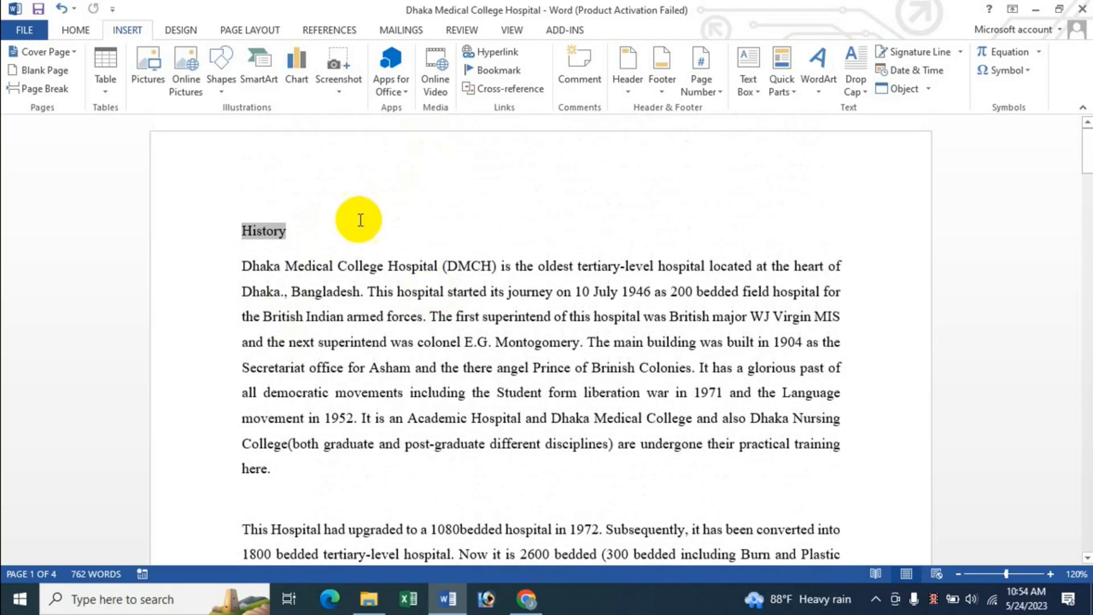
left_click(262, 233, "ctrl")
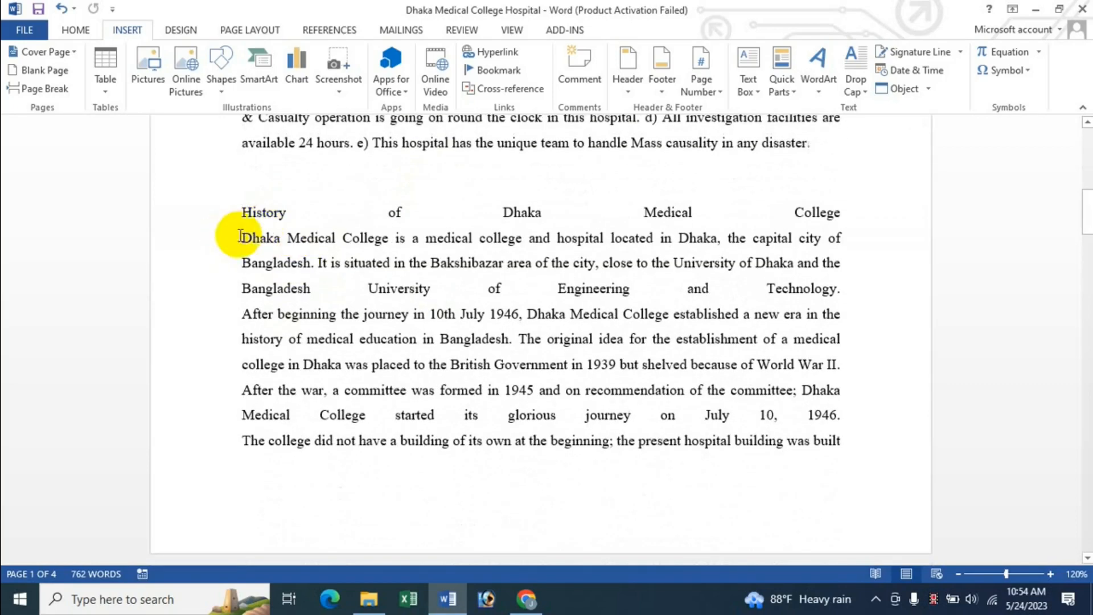
key("alt+Left")
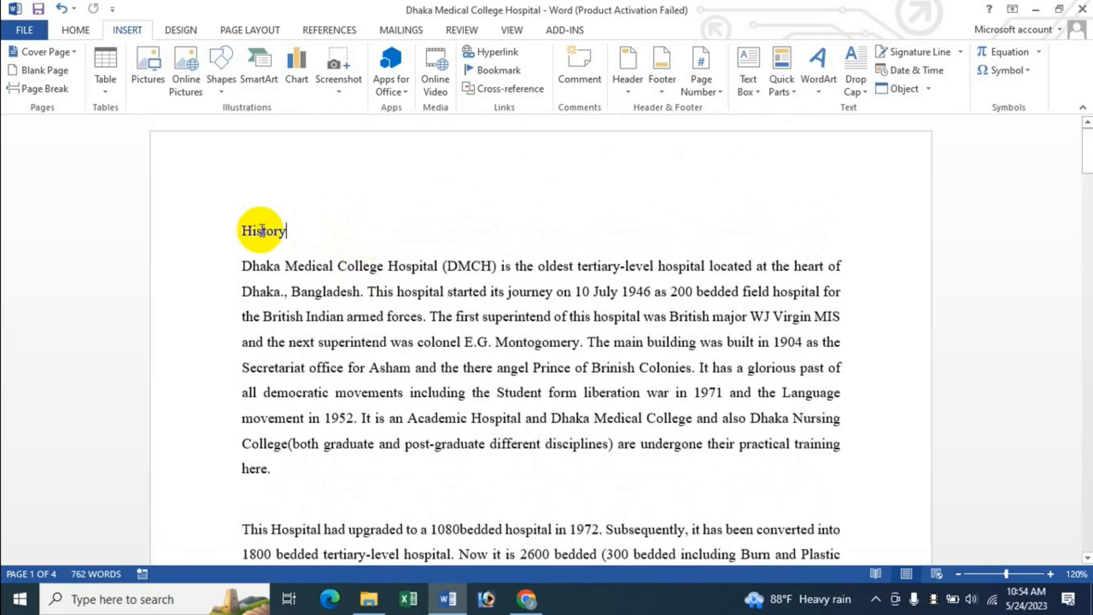
Delete the History cross-reference and restore an empty line above the first paragraph
left_click_drag(245, 234, 285, 227)
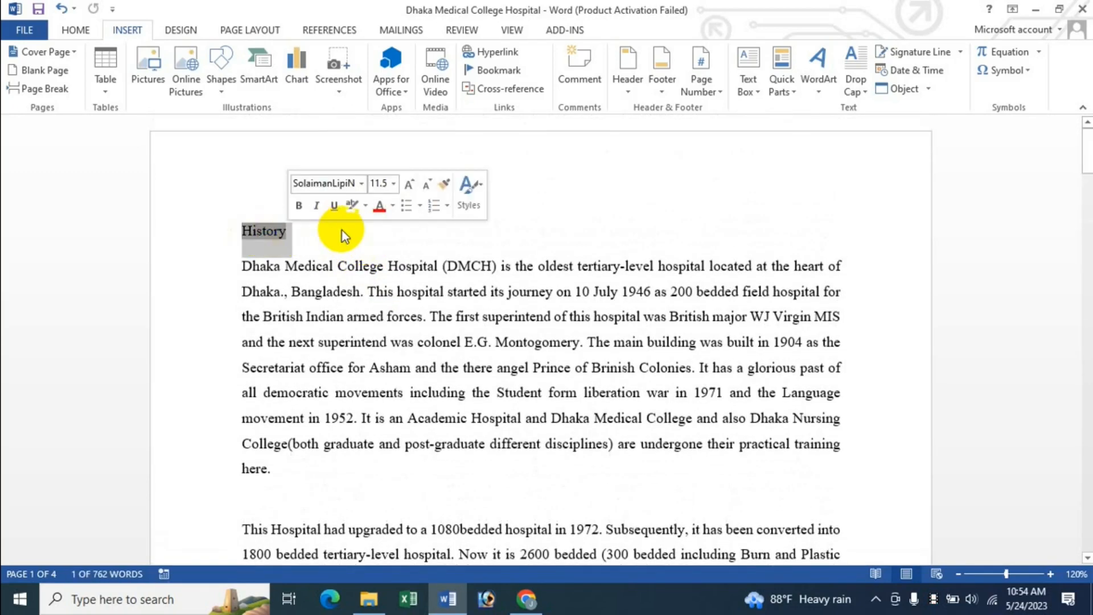
key("Delete")
key("Return")
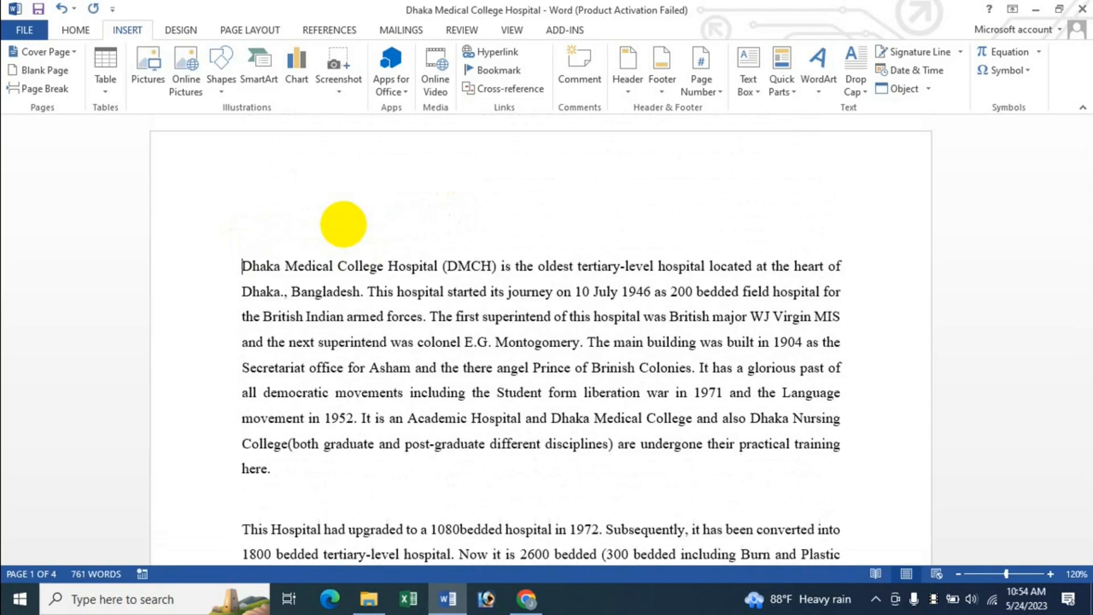
Insert a hyperlinked cross-reference to the bookmark text of bookmark bb on the empty first line
left_click(510, 88)
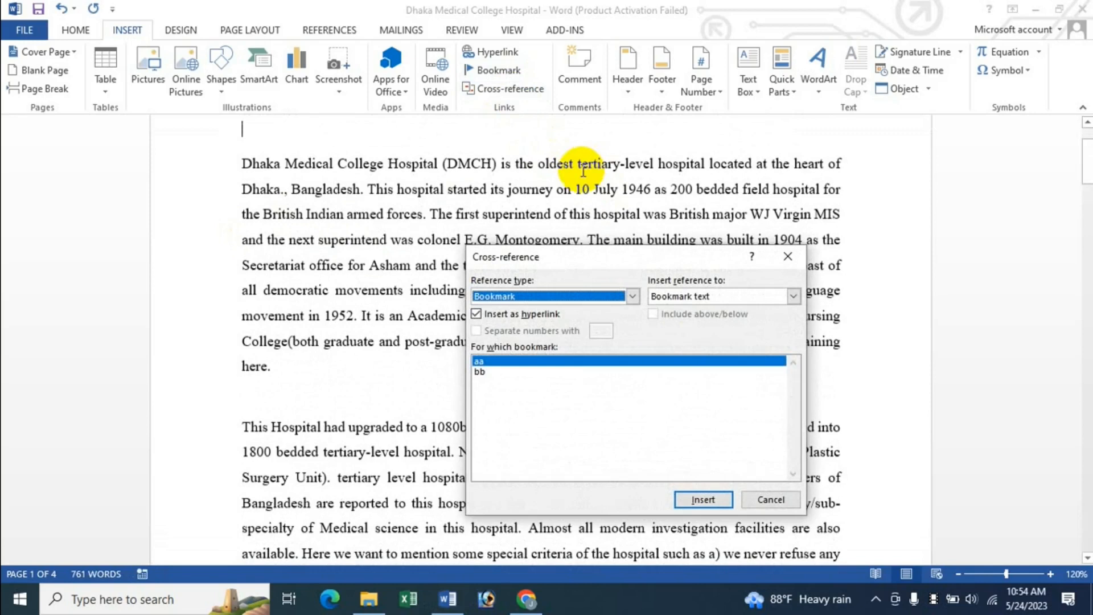
left_click(481, 373)
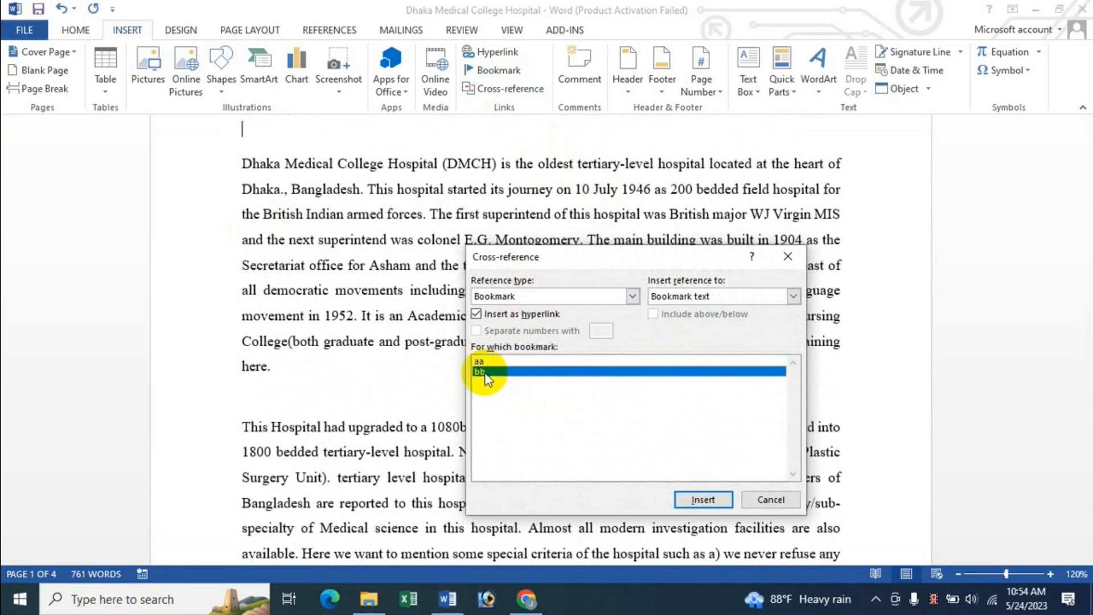
left_click(703, 499)
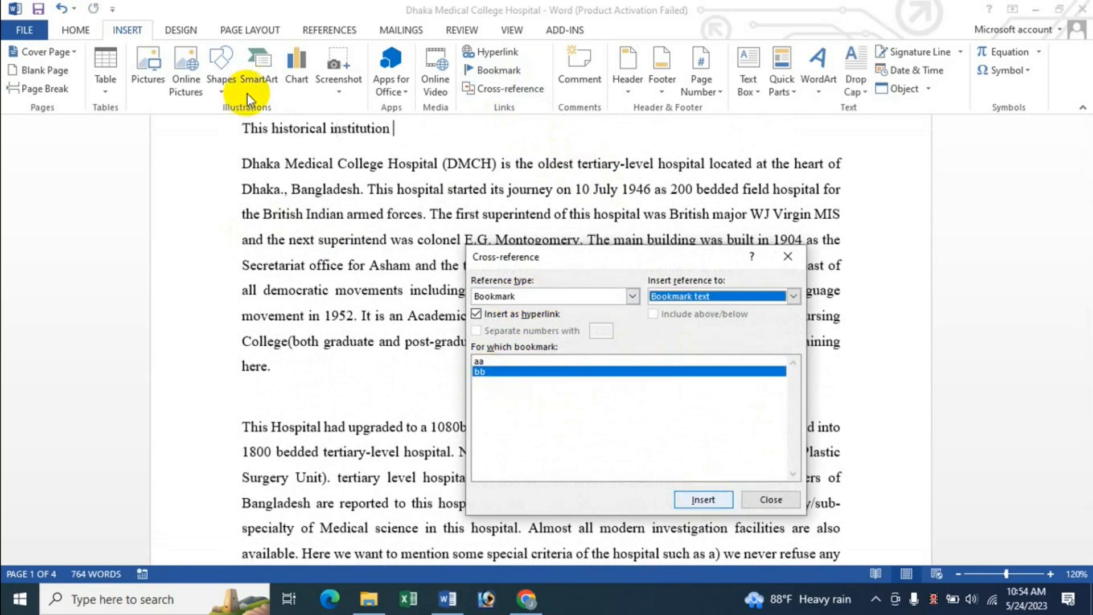
left_click(759, 499)
Follow the "This historical institution" link to its bookmark, return to the document's beginning and delete that cross-reference
scroll(328, 295, "up", 2)
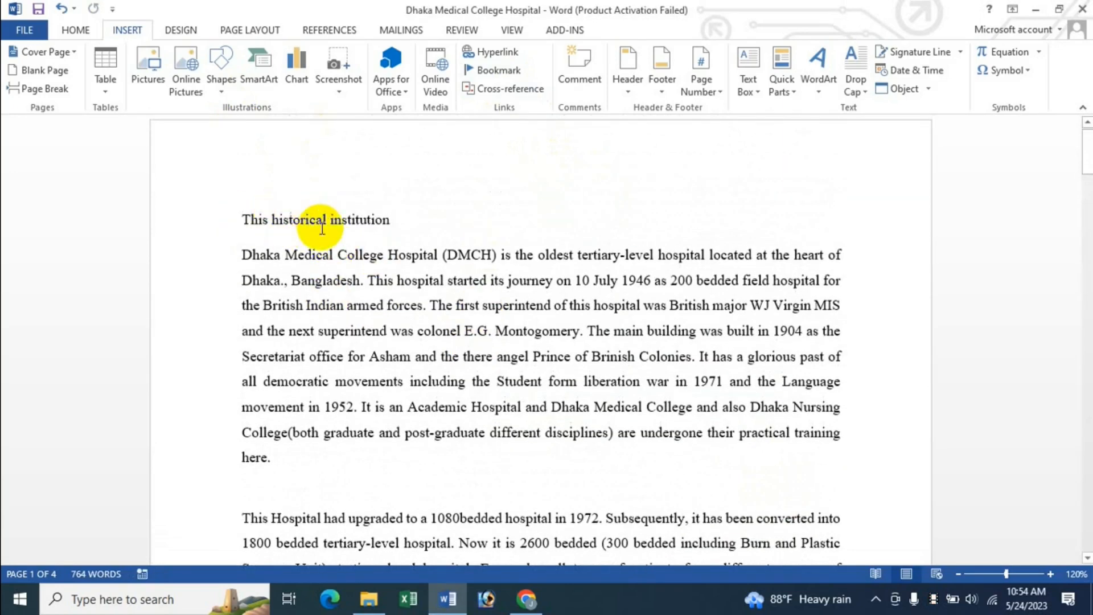
mouse_move(319, 219)
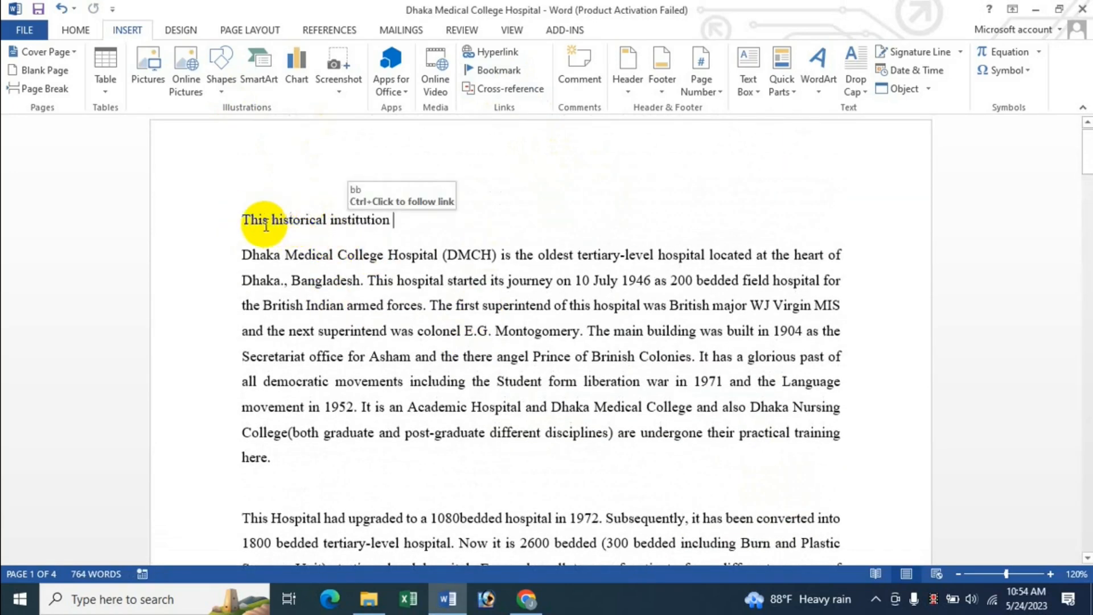
left_click(307, 220, "ctrl")
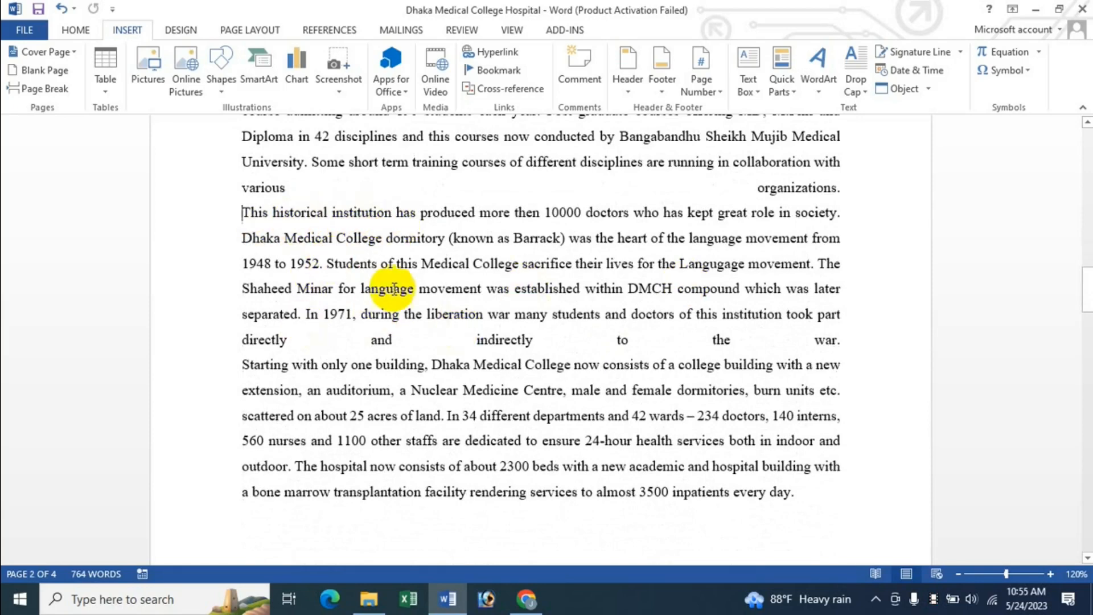
key("ctrl+Home")
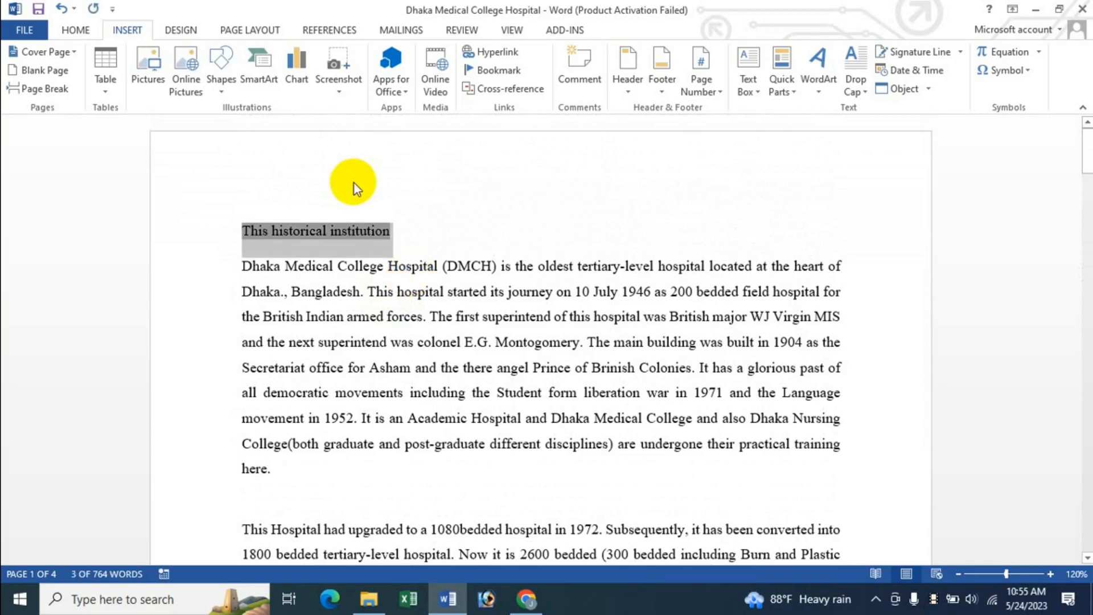
key("Delete")
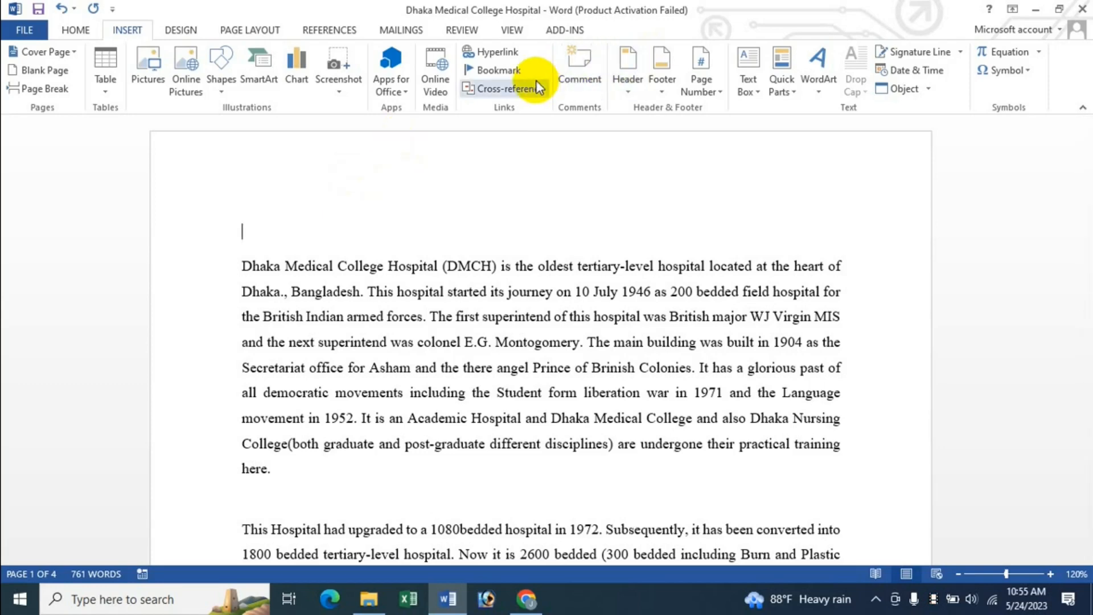
Insert a hyperlinked cross-reference to the page number of bookmark aa on the empty first line
left_click(509, 89)
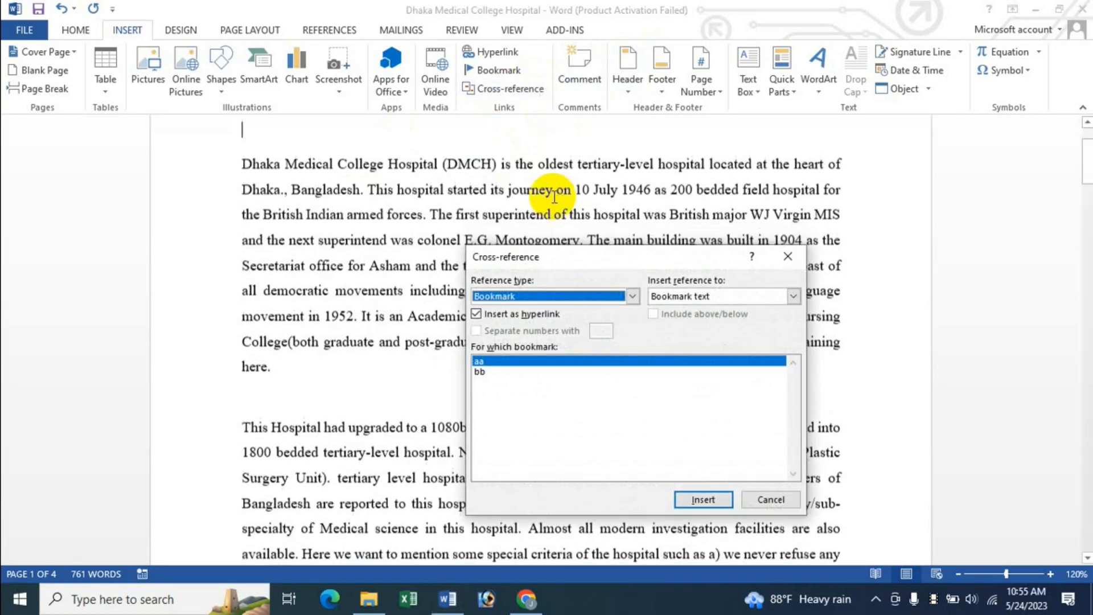
left_click(788, 297)
left_click(719, 316)
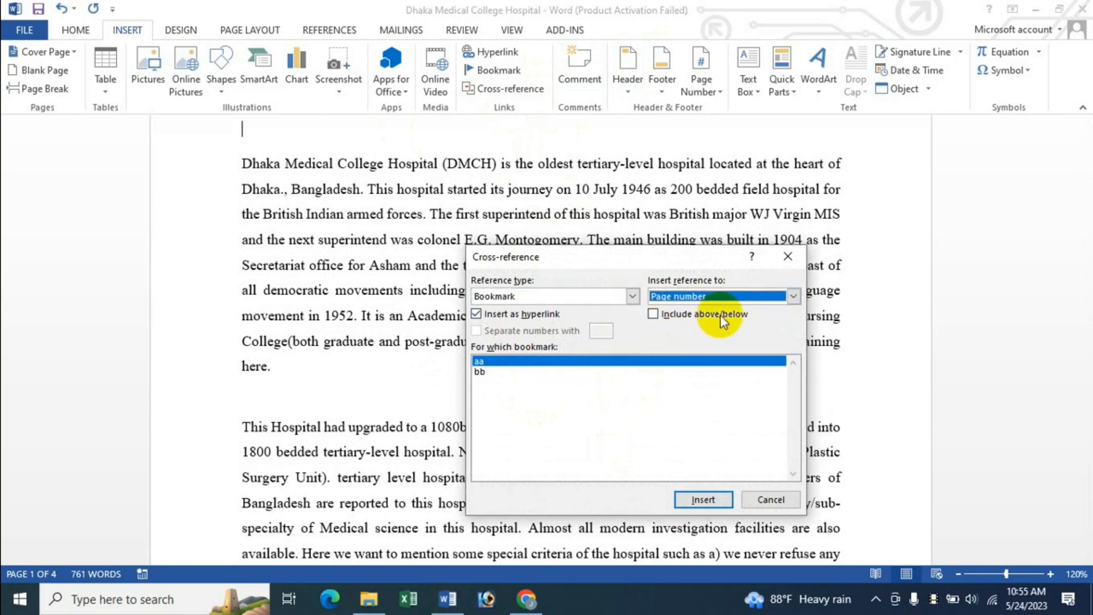
left_click(700, 501)
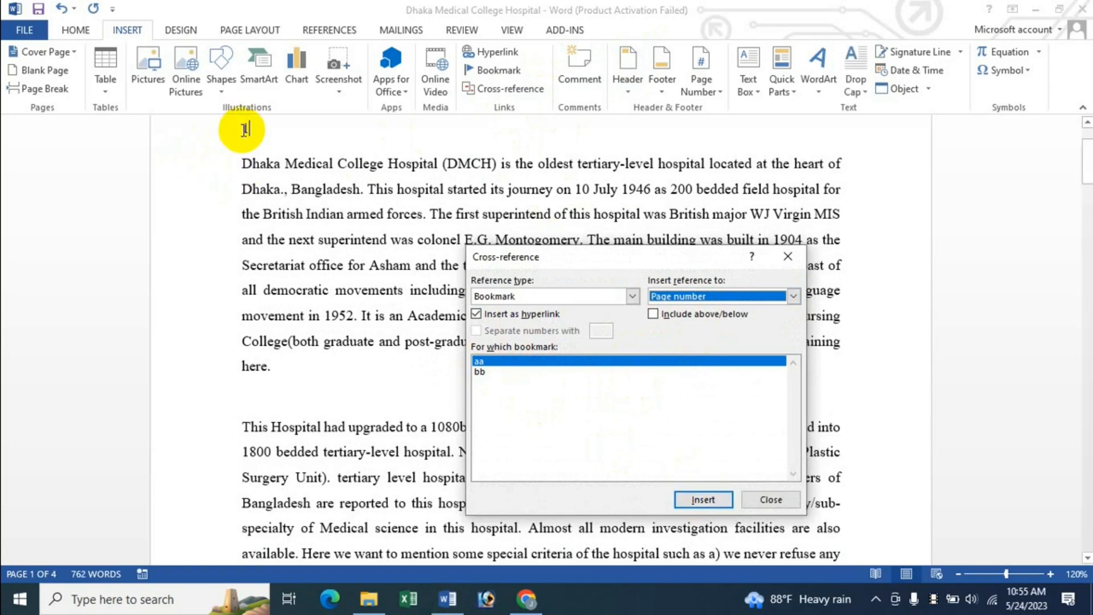
Add a hyperlinked cross-reference to the paragraph number of bookmark aa on the same line and close the Cross-reference dialog
left_click(712, 296)
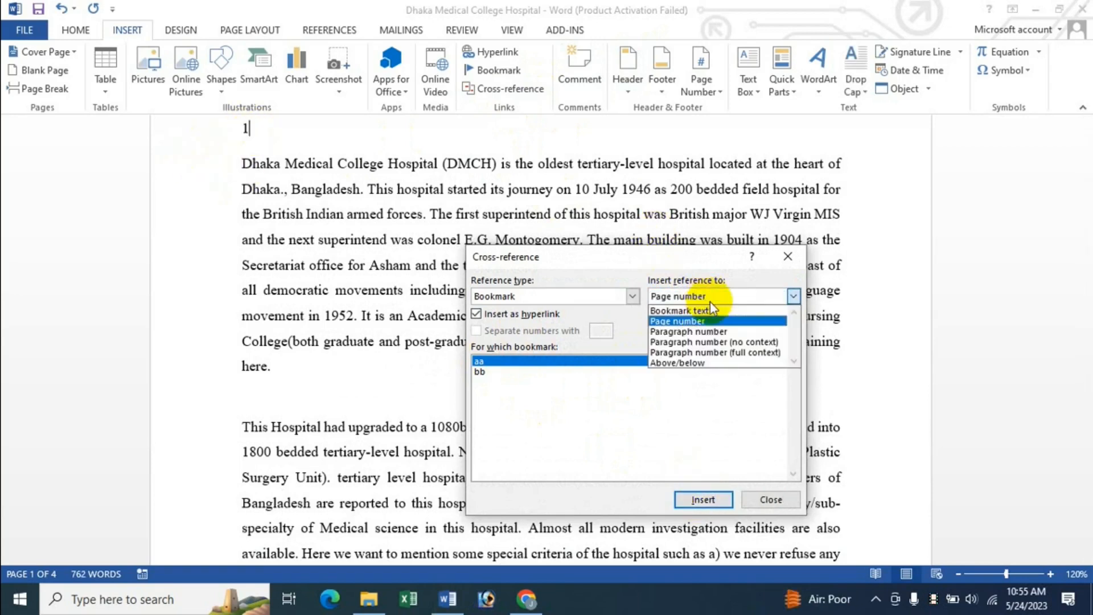
left_click(690, 334)
left_click(716, 500)
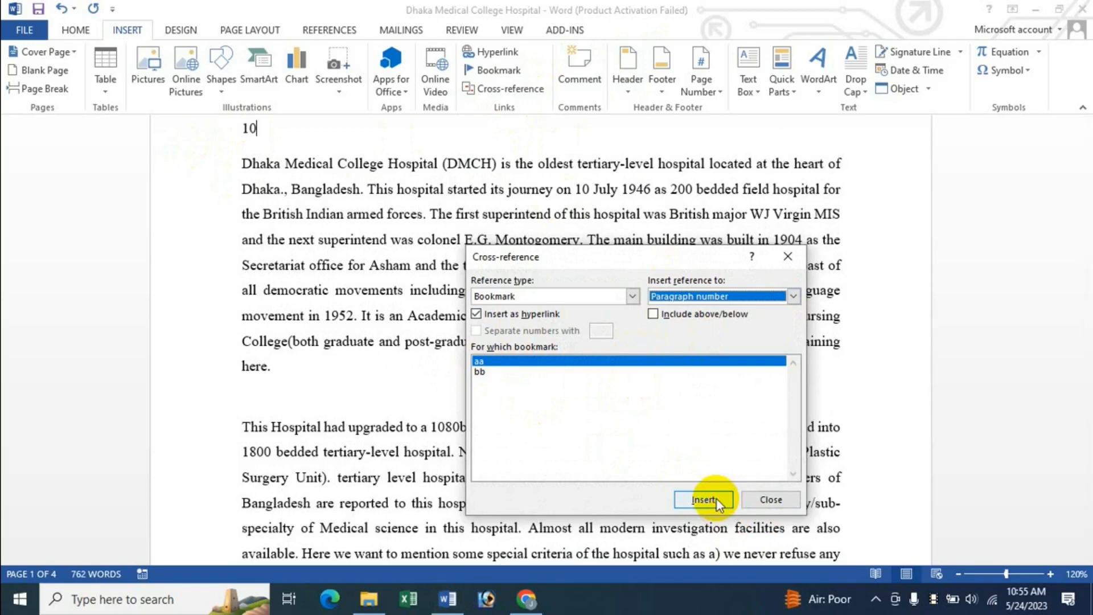
left_click(771, 500)
scroll(319, 245, "up", 3)
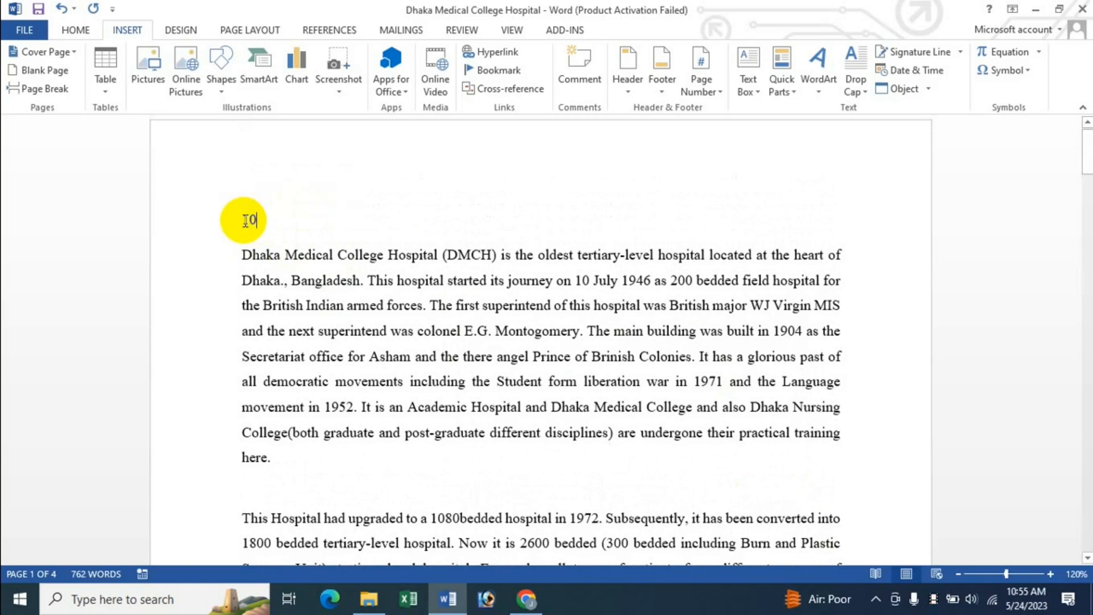
Delete the page and paragraph number cross-references from the first line and restore an empty line above the first paragraph
scroll(245, 220, "down", 8)
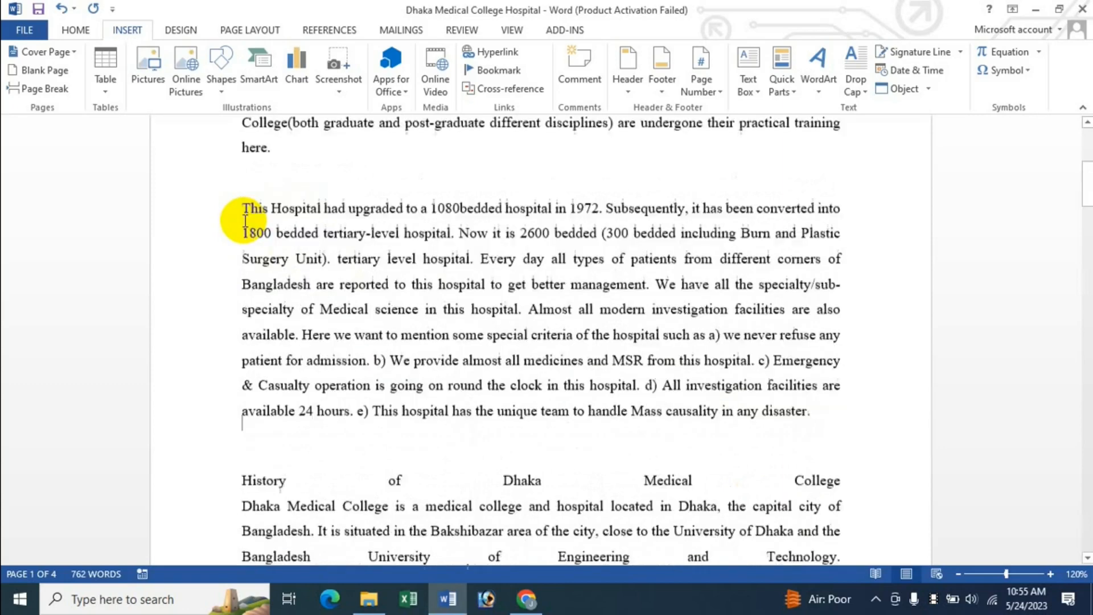
scroll(279, 232, "up", 2)
scroll(283, 233, "up", 6)
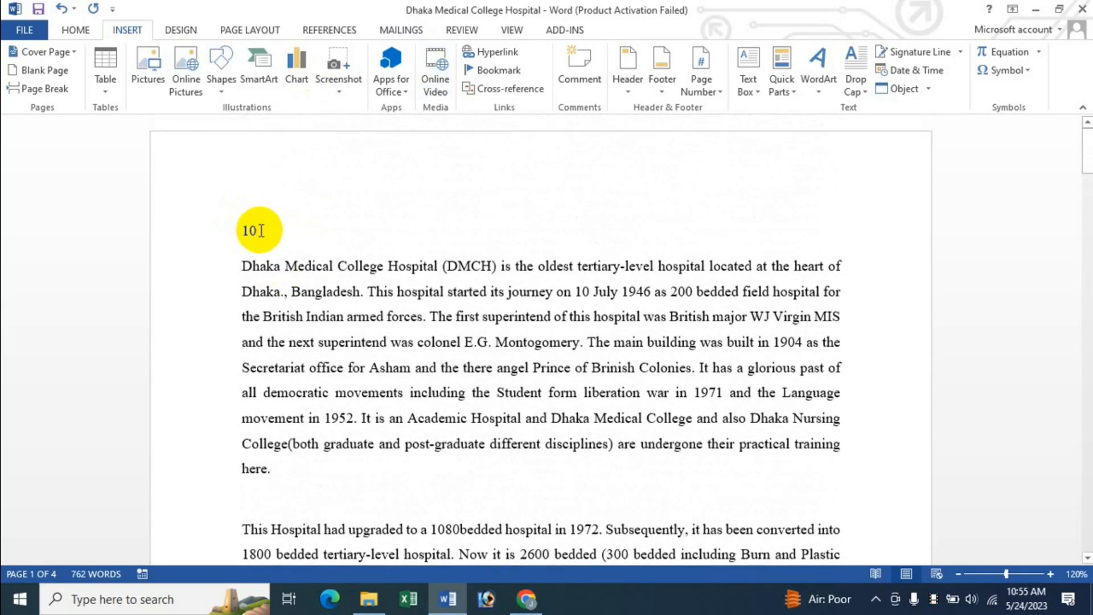
triple_click(268, 229)
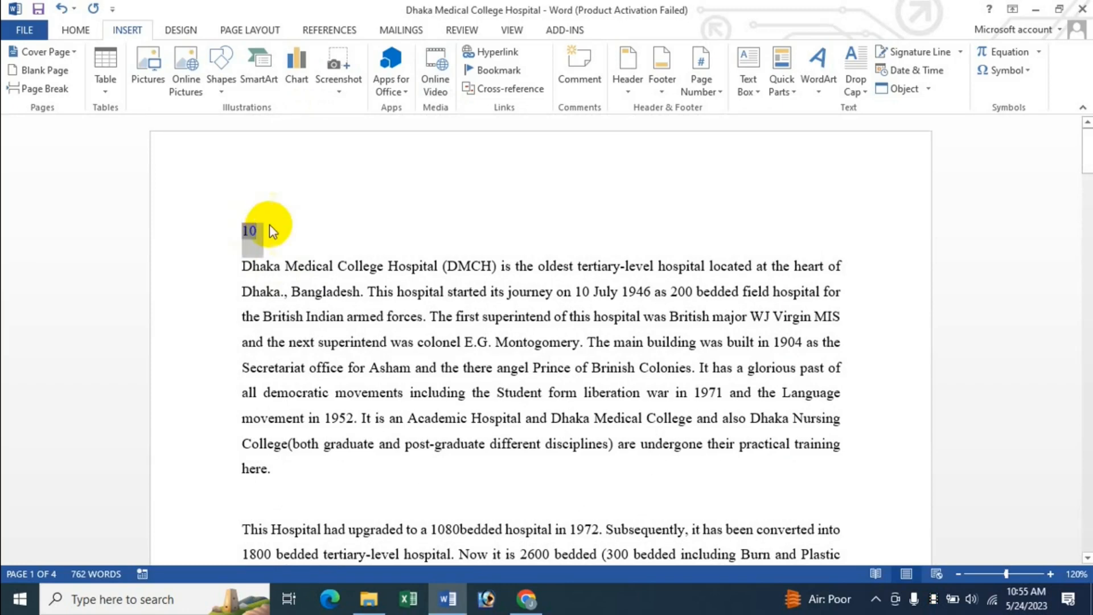
key("Delete")
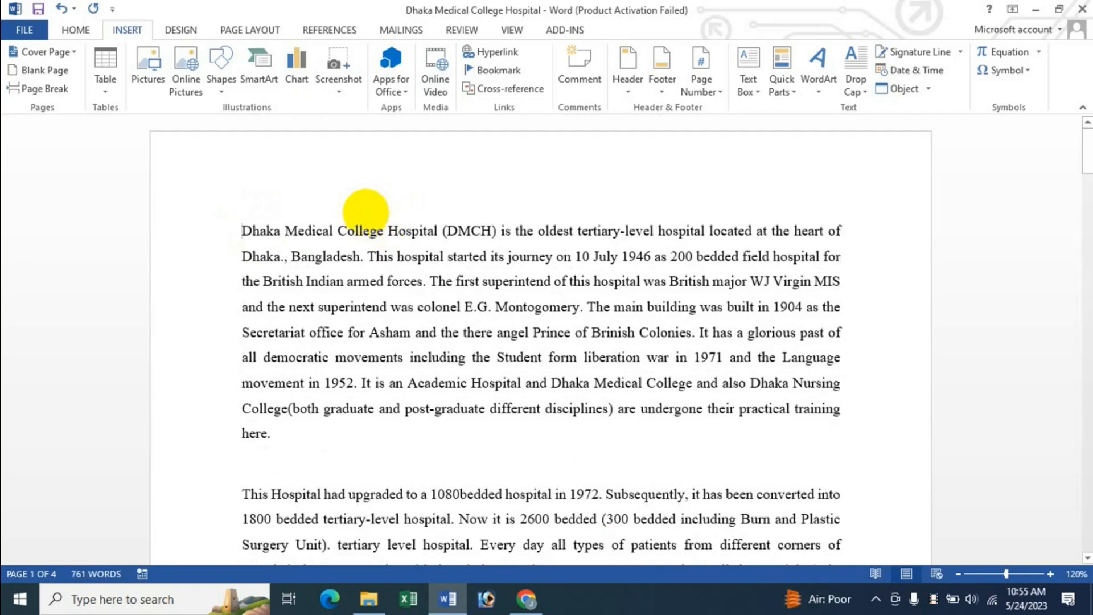
key("Return")
left_click(257, 226)
Check which footnotes the Cross-reference dialog offers for the Footnote reference type, and leave it without inserting anything
left_click(508, 92)
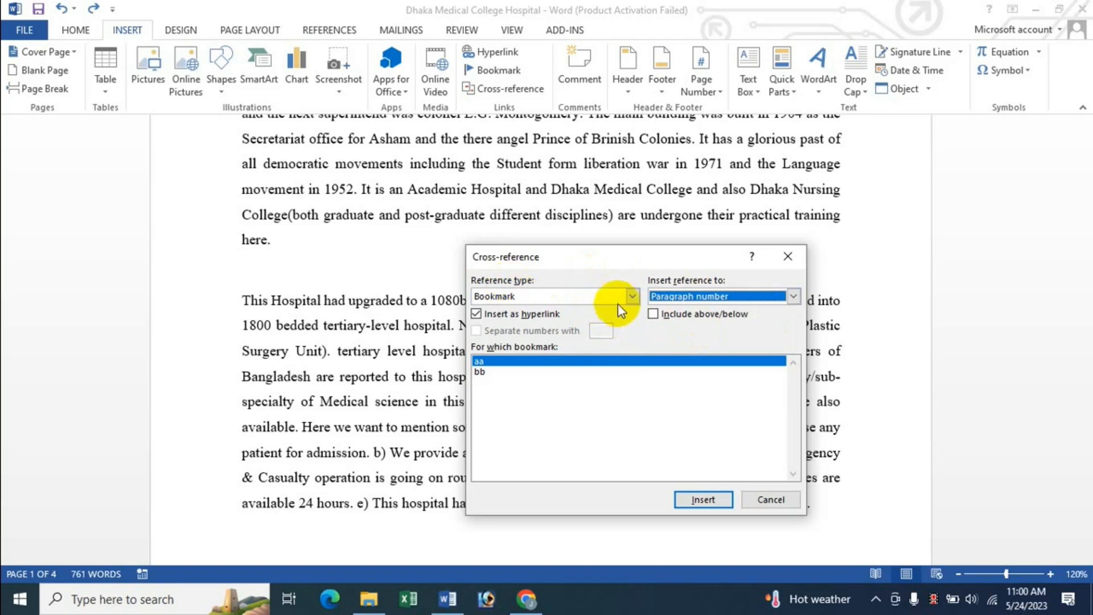
left_click(633, 296)
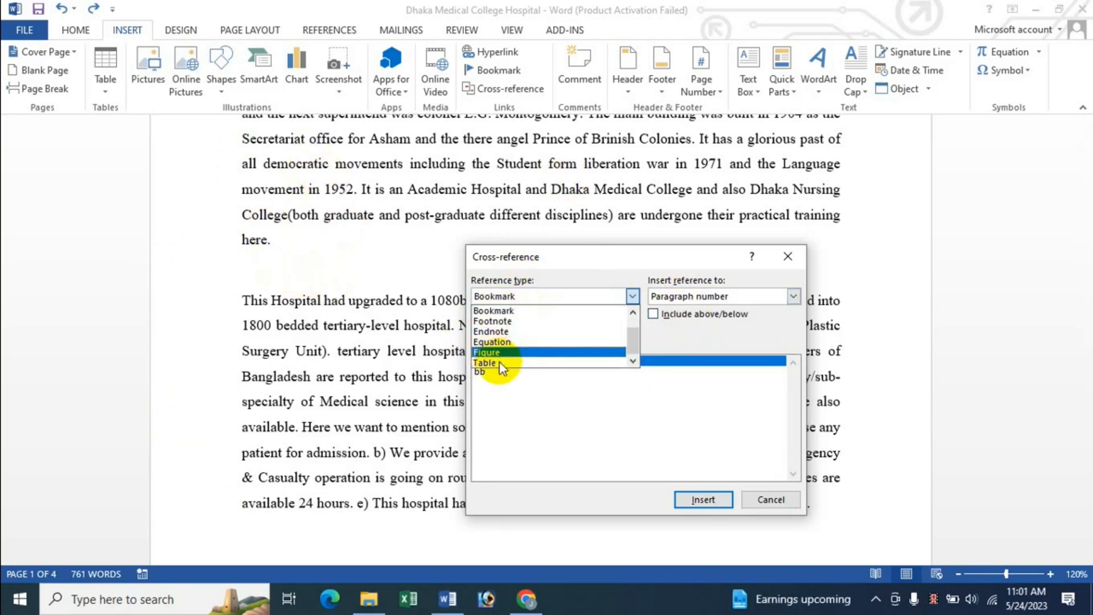
left_click(519, 322)
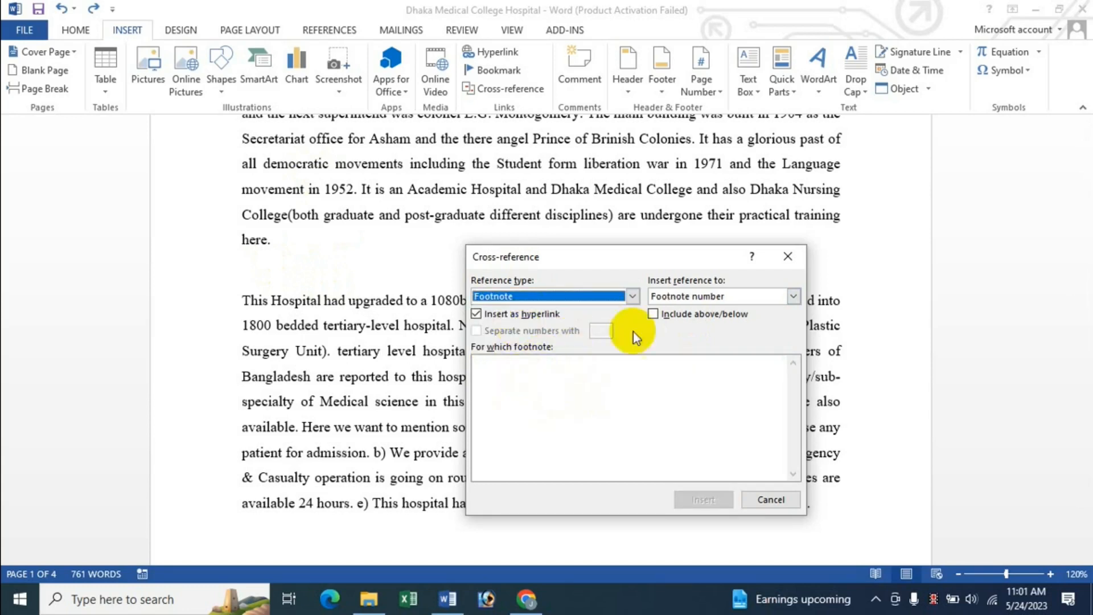
left_click(784, 501)
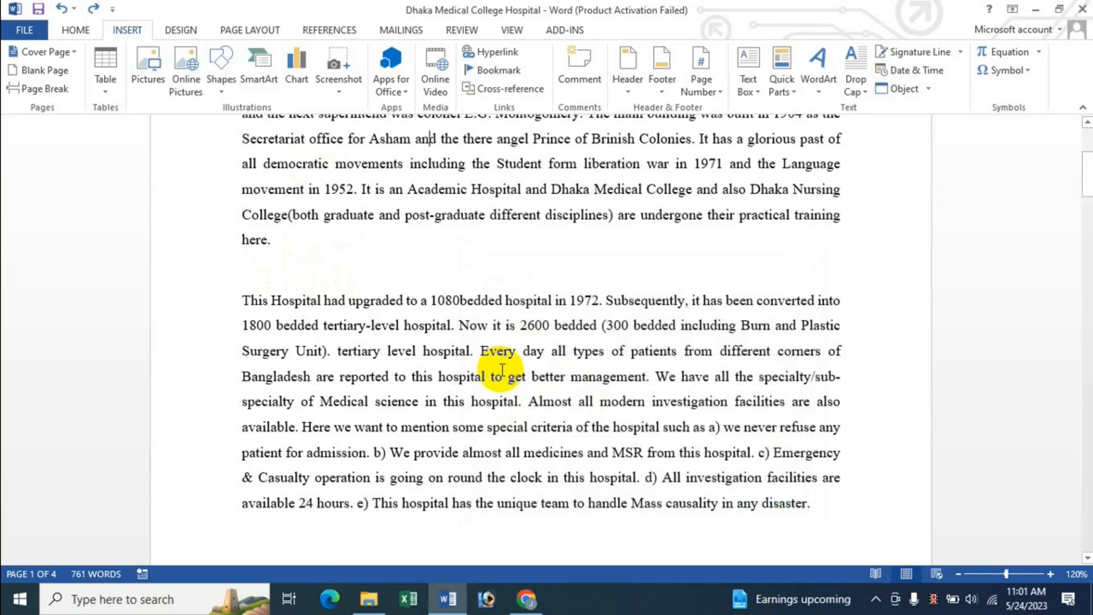
Insert a footnote just before "We provide almost all medicines" in the second paragraph, with the text "dasd sdfkjlsd"
scroll(502, 370, "up", 3)
scroll(502, 370, "down", 2)
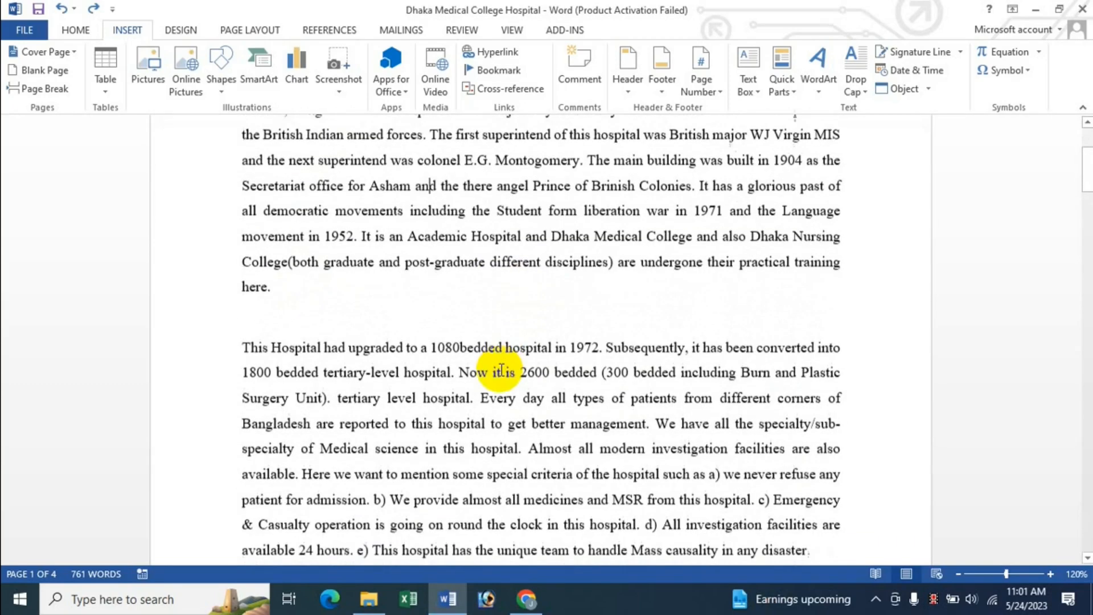
scroll(434, 356, "up", 1)
scroll(435, 359, "down", 2)
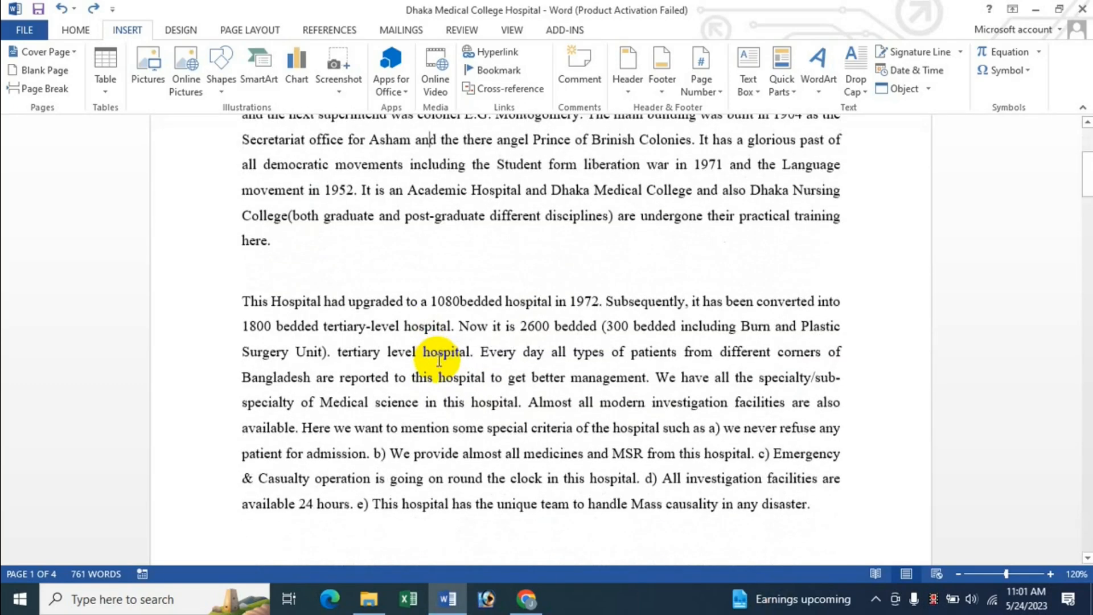
scroll(439, 358, "down", 3)
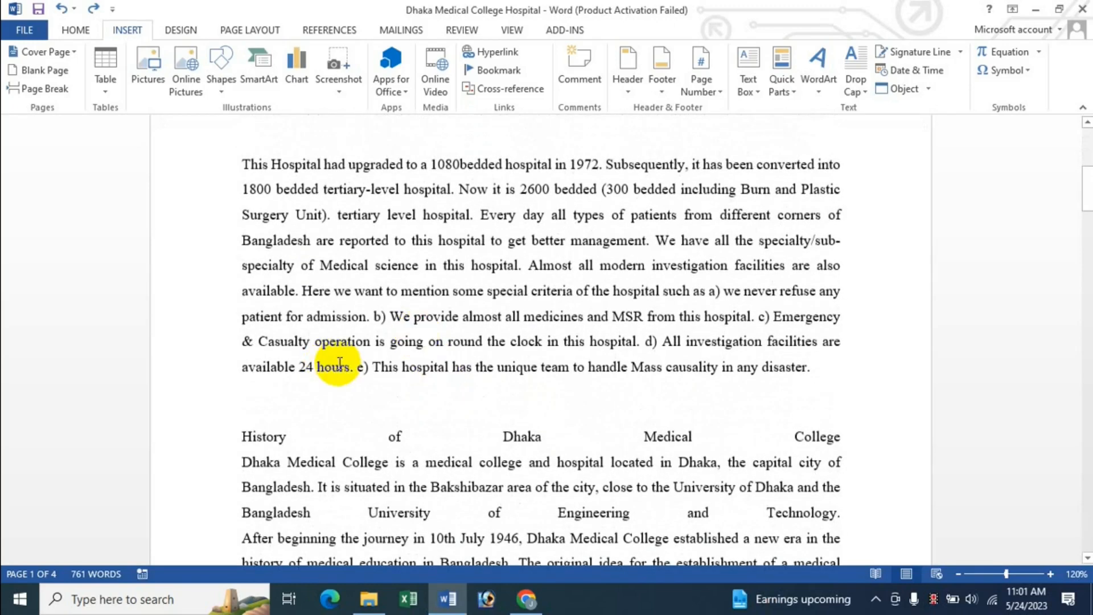
left_click(392, 316)
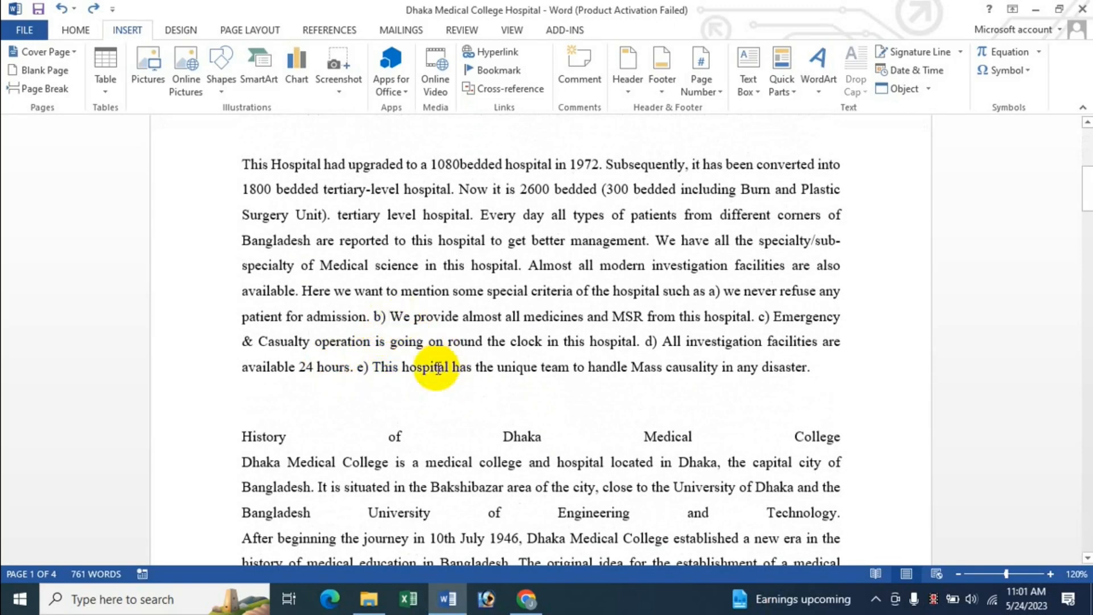
left_click(333, 31)
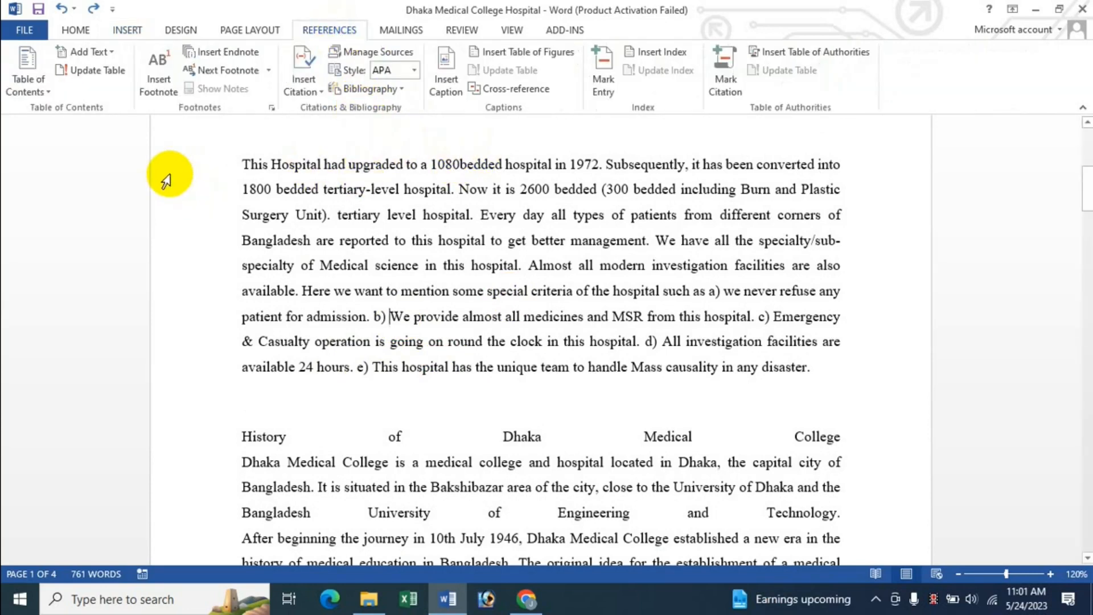
left_click(158, 94)
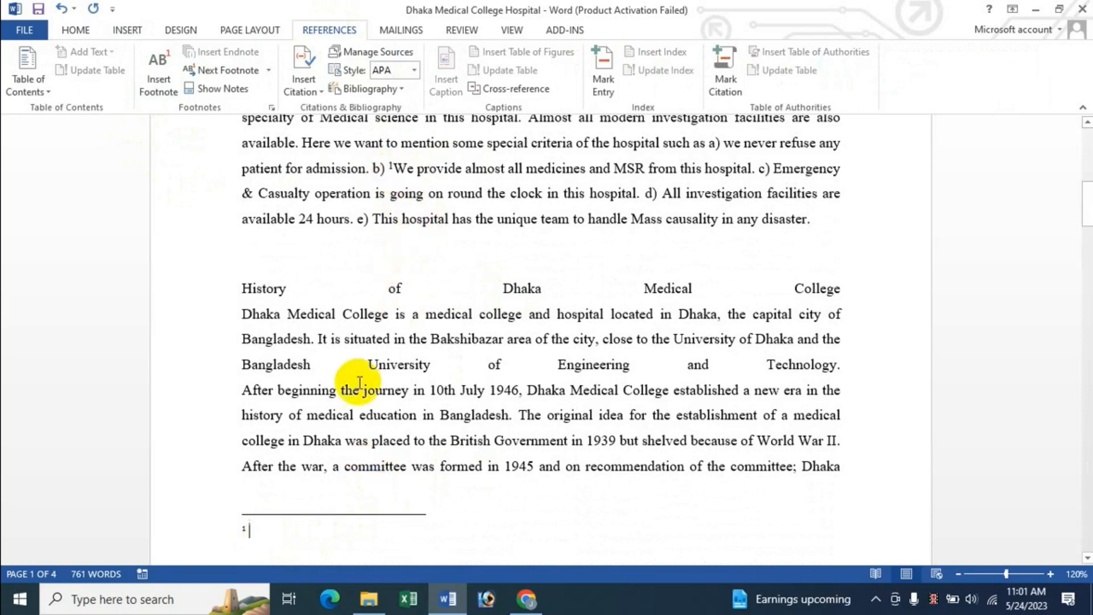
type("dasd sdfkjlsd")
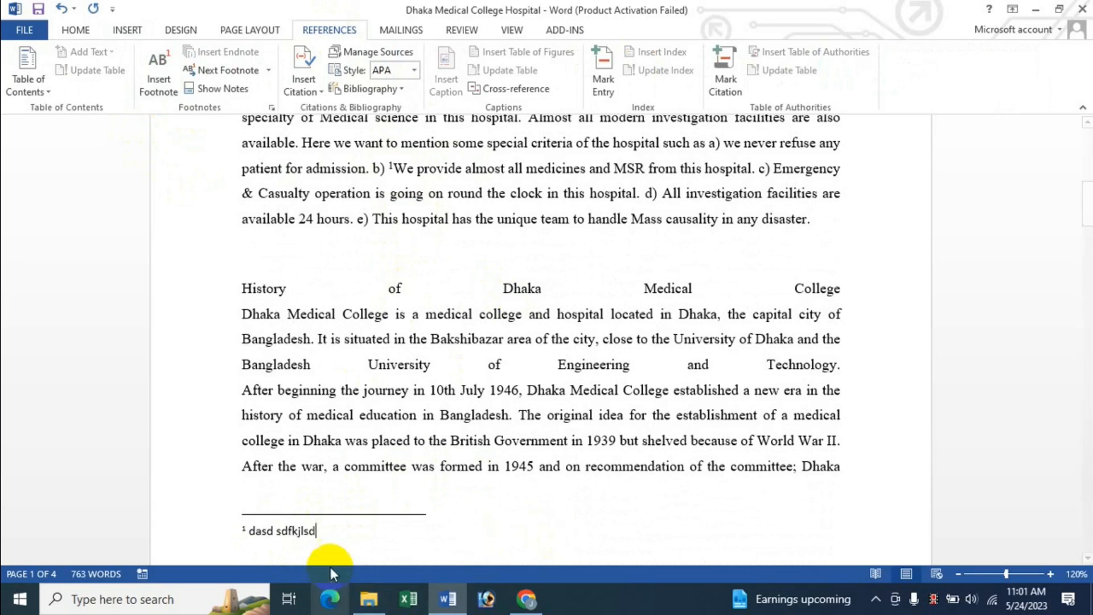
left_click(279, 265)
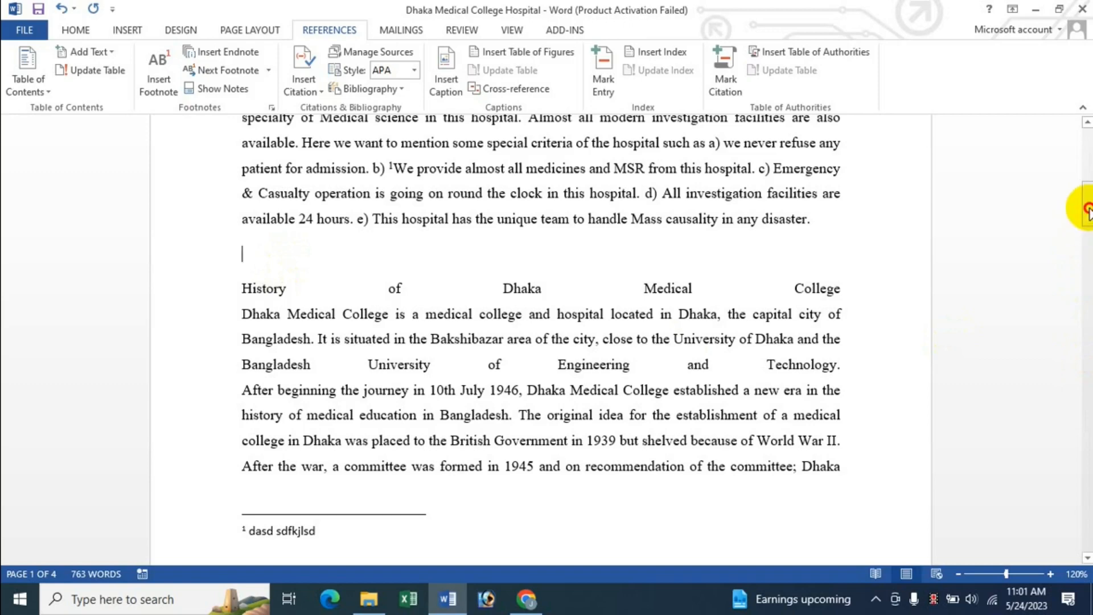
Start a cross-reference on the empty first line, checking the Endnote reference type before settling on Footnote
left_click_drag(1088, 207, 1086, 134)
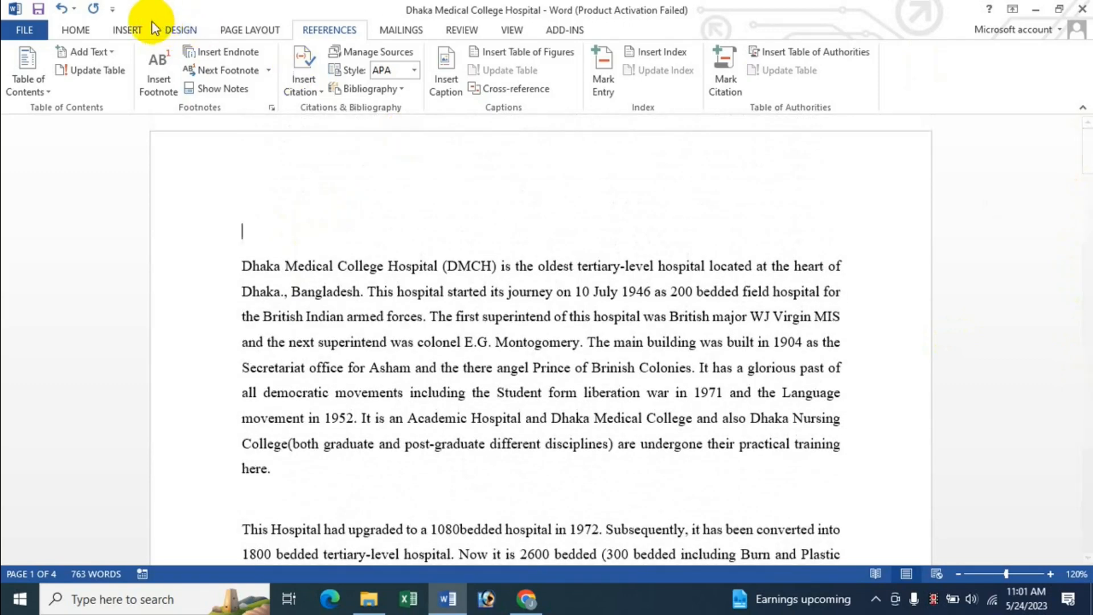
left_click(136, 27)
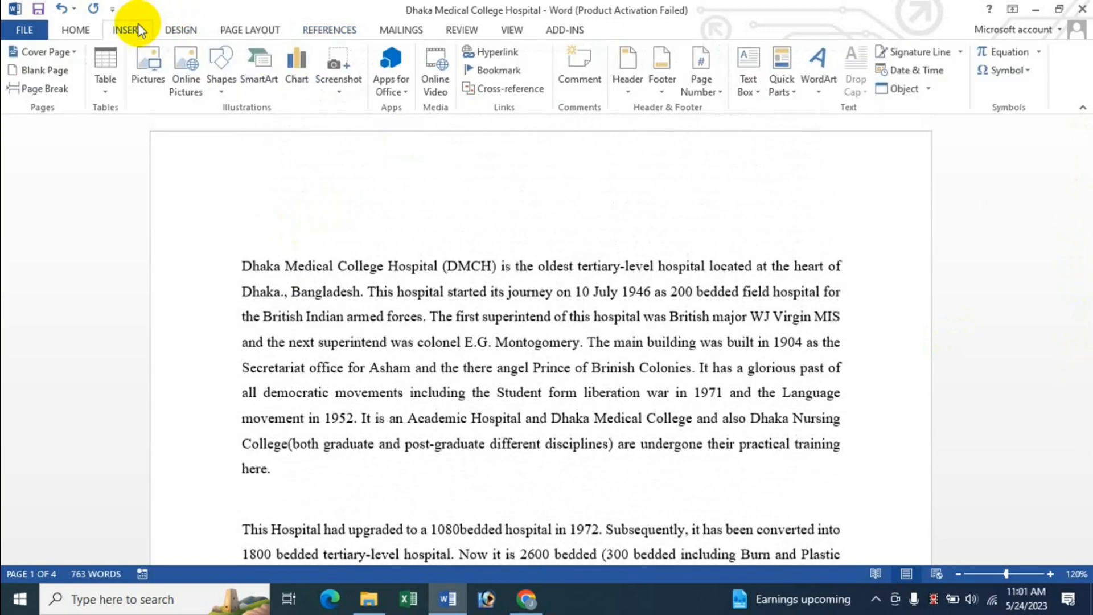
left_click(507, 88)
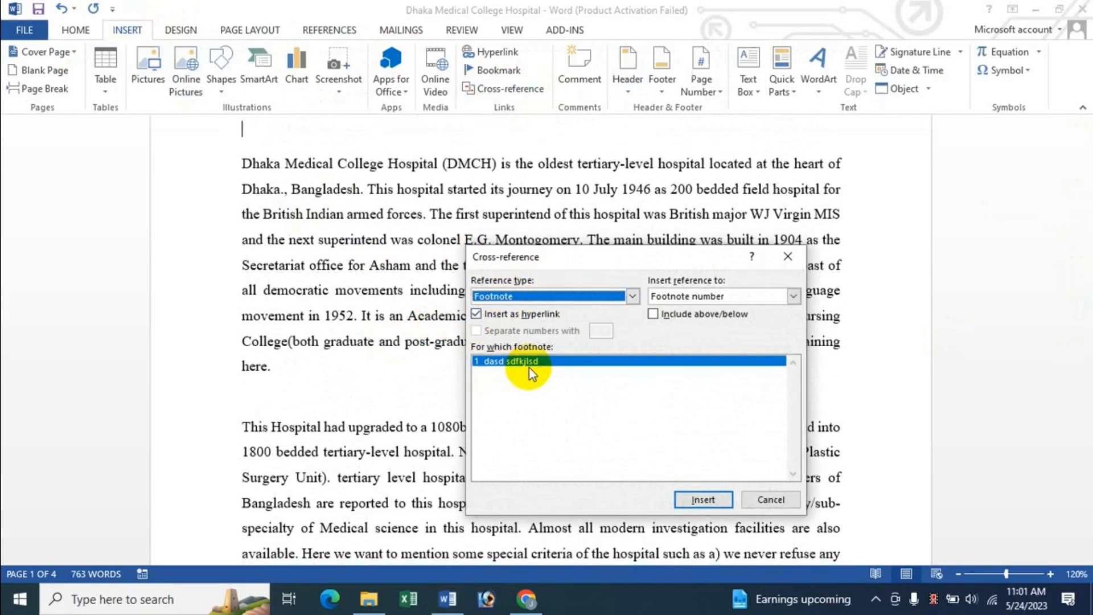
left_click(538, 300)
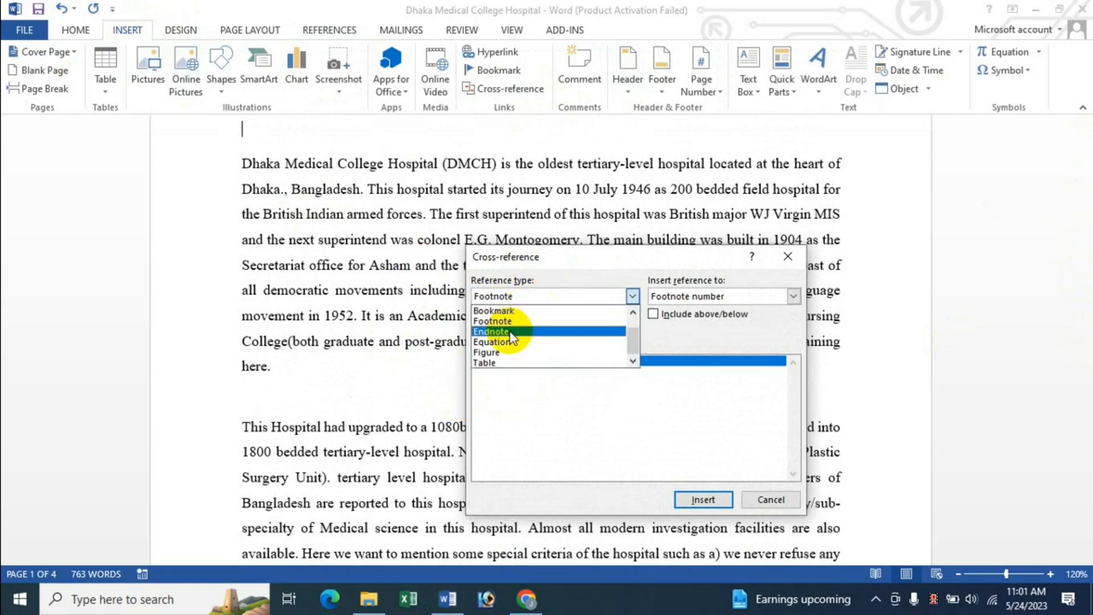
left_click(510, 332)
left_click(535, 296)
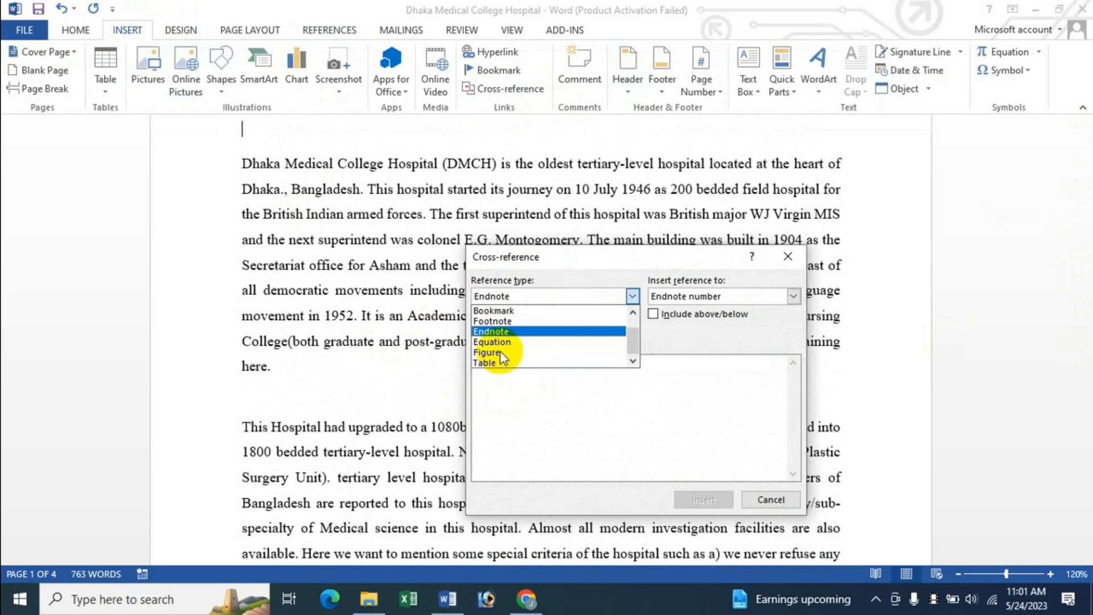
left_click(511, 322)
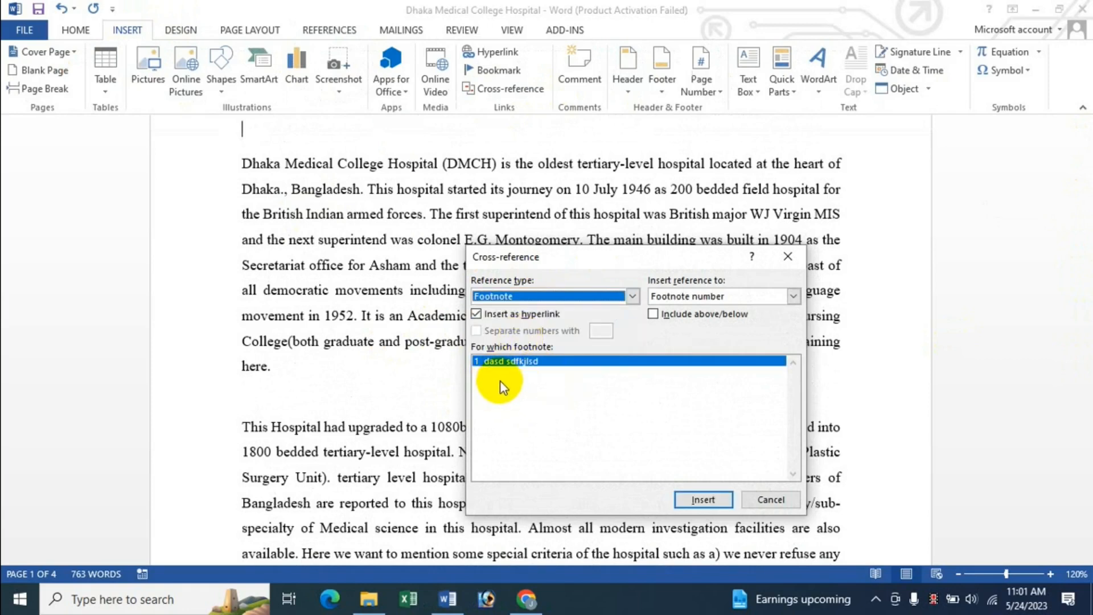
Insert a hyperlinked cross-reference to the footnote number of the "dasd sdfkjlsd" footnote and close the Cross-reference dialog
left_click(718, 298)
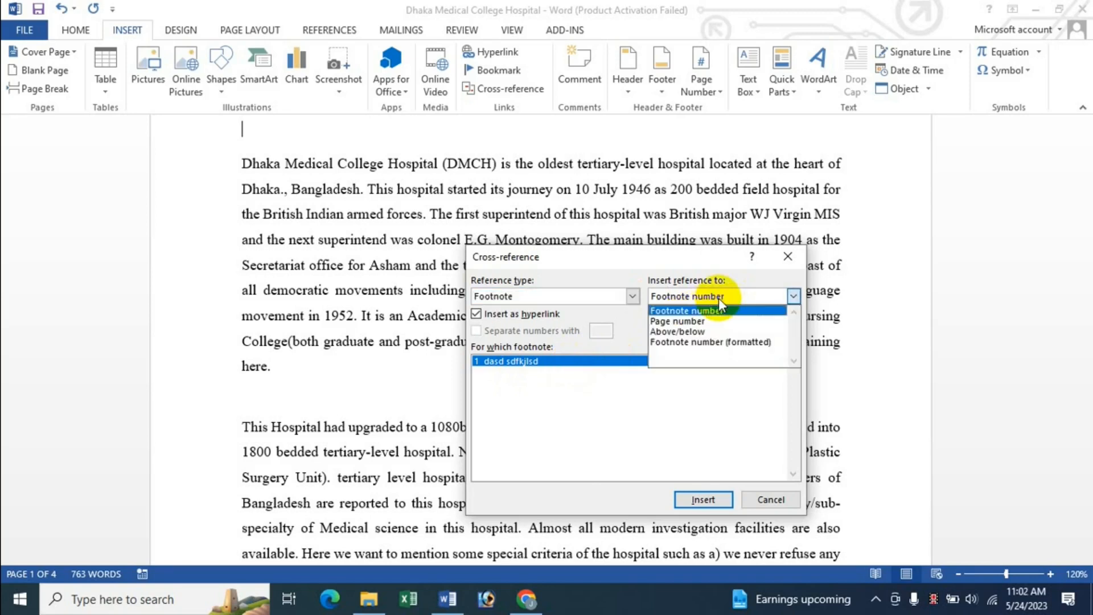
left_click(700, 320)
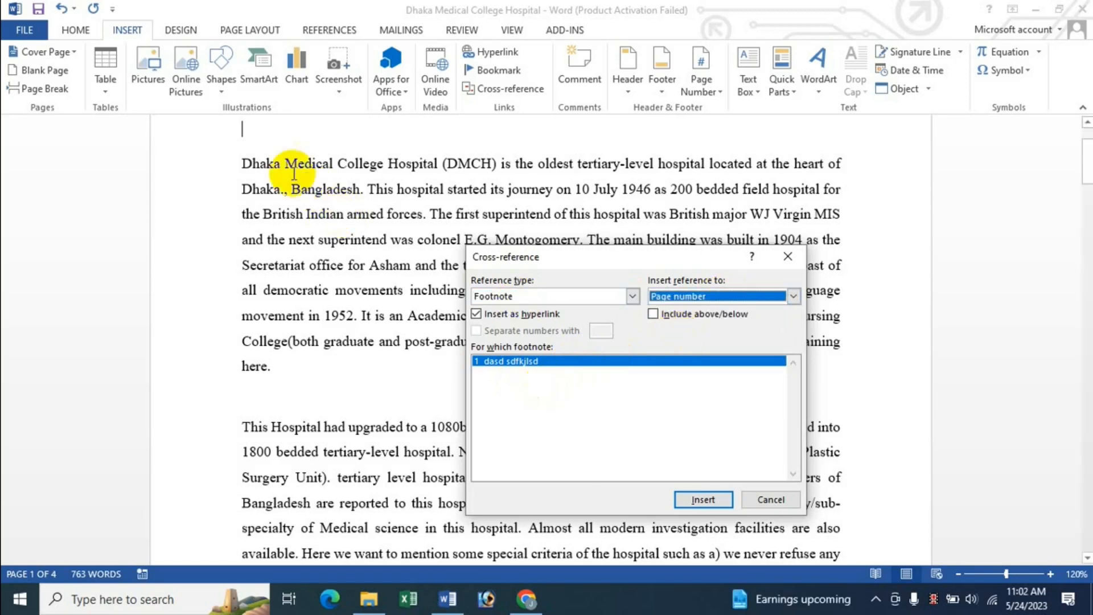
left_click(718, 297)
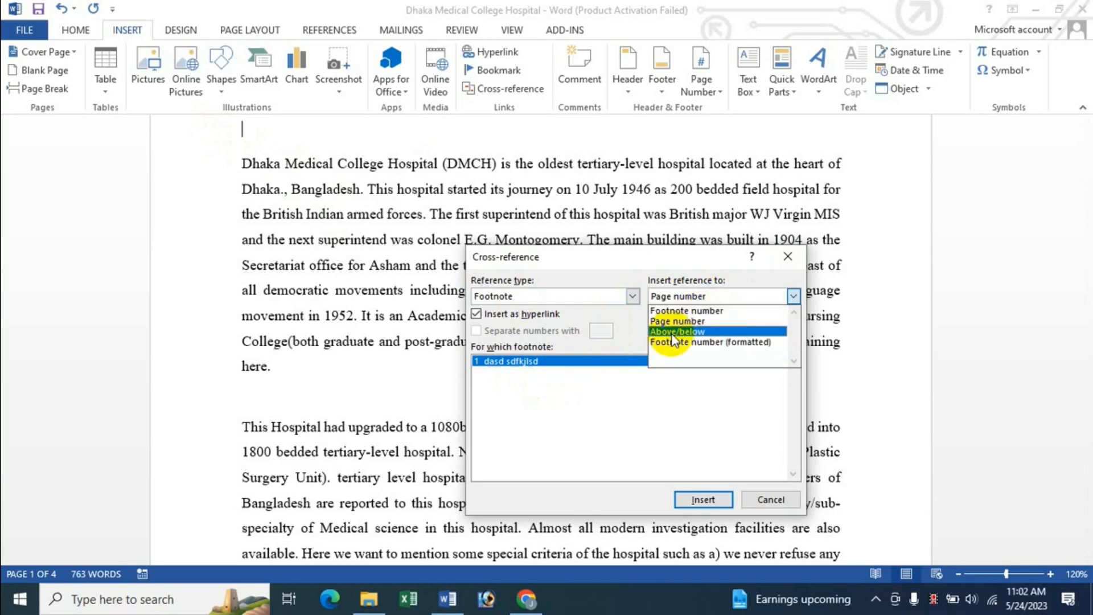
left_click(705, 311)
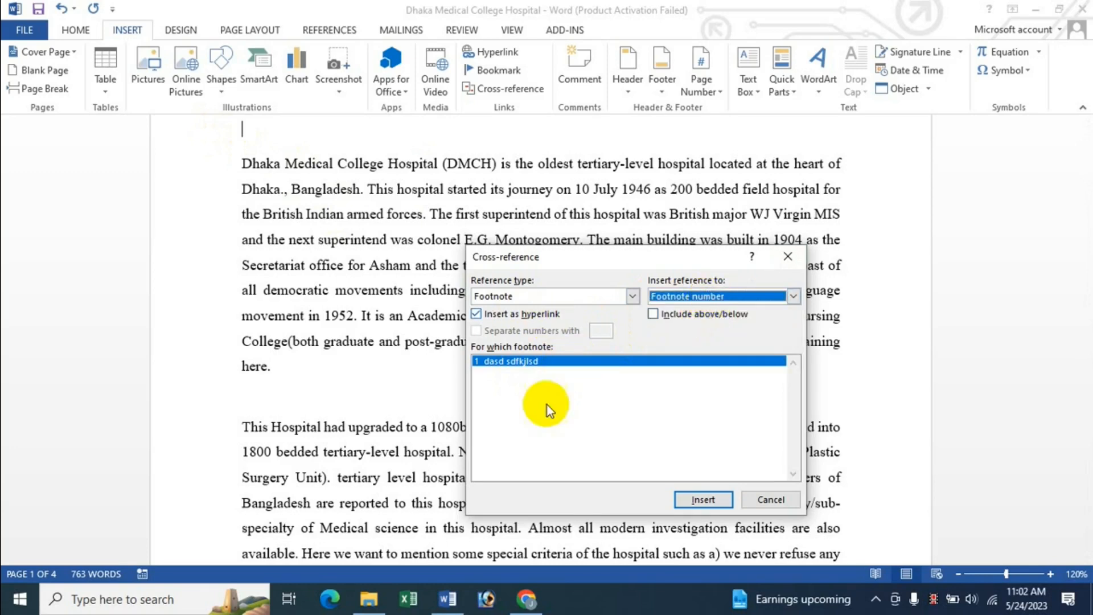
left_click(706, 499)
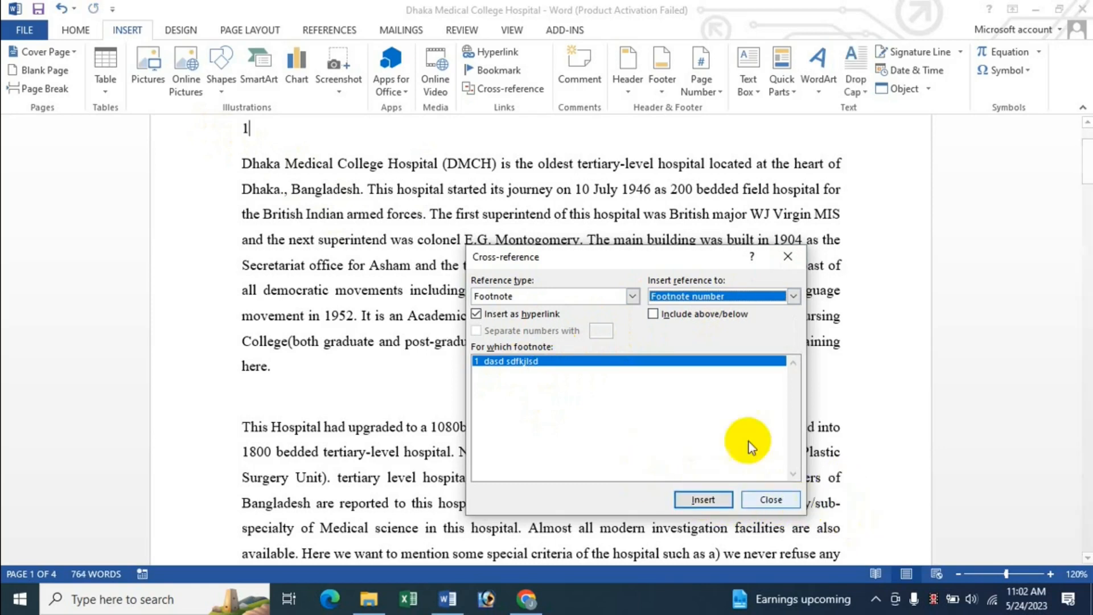
left_click(760, 499)
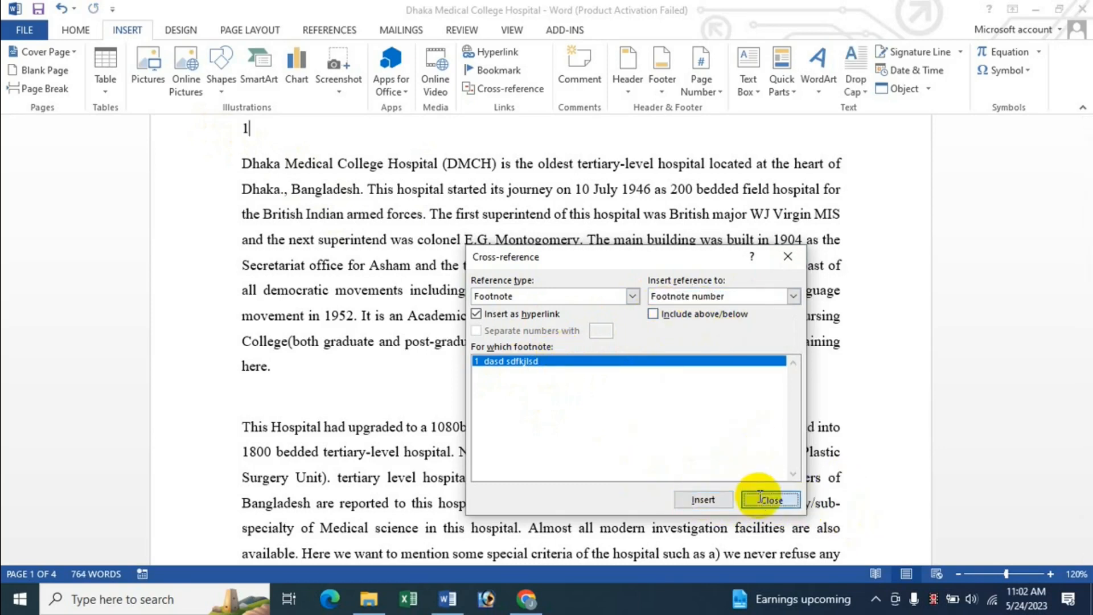
scroll(301, 181, "up", 1)
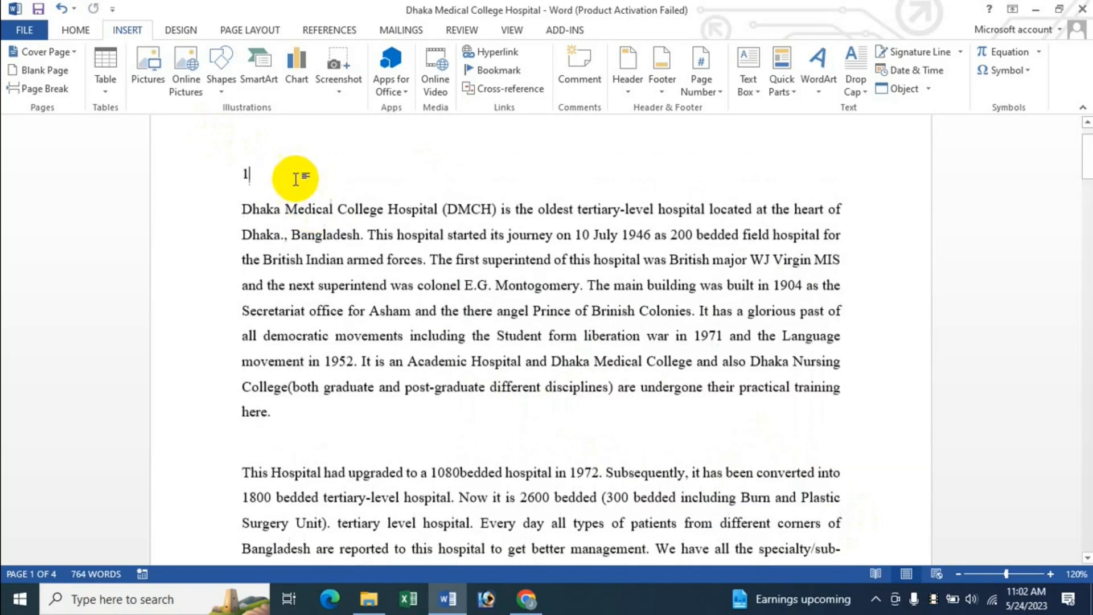
Follow the footnote cross-reference on the first line to its footnote mark and return to the document start
left_click(245, 174, "ctrl")
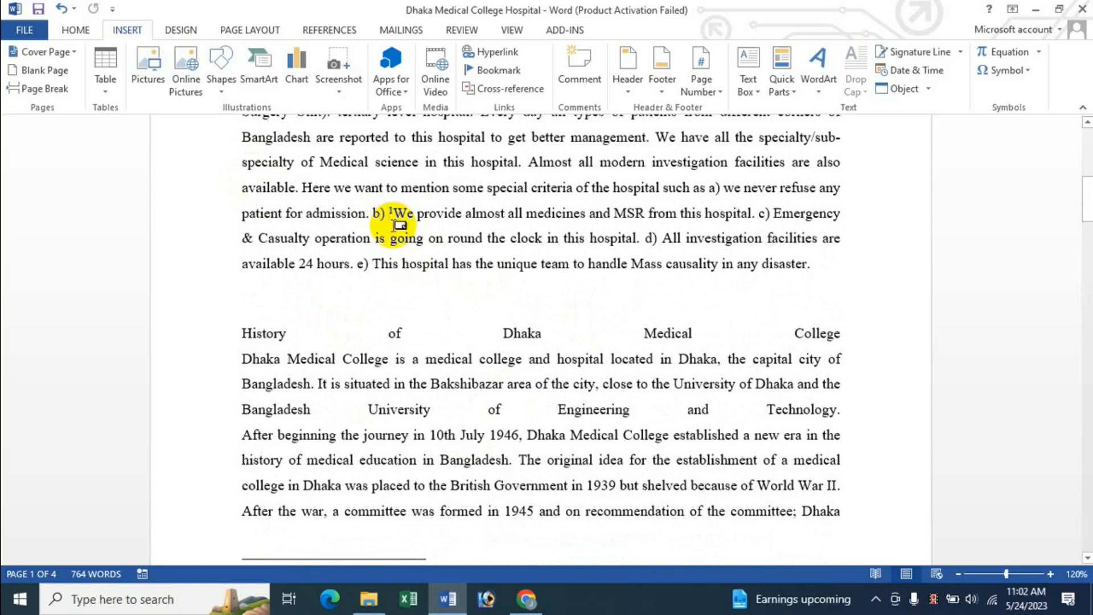
scroll(448, 267, "up", 7)
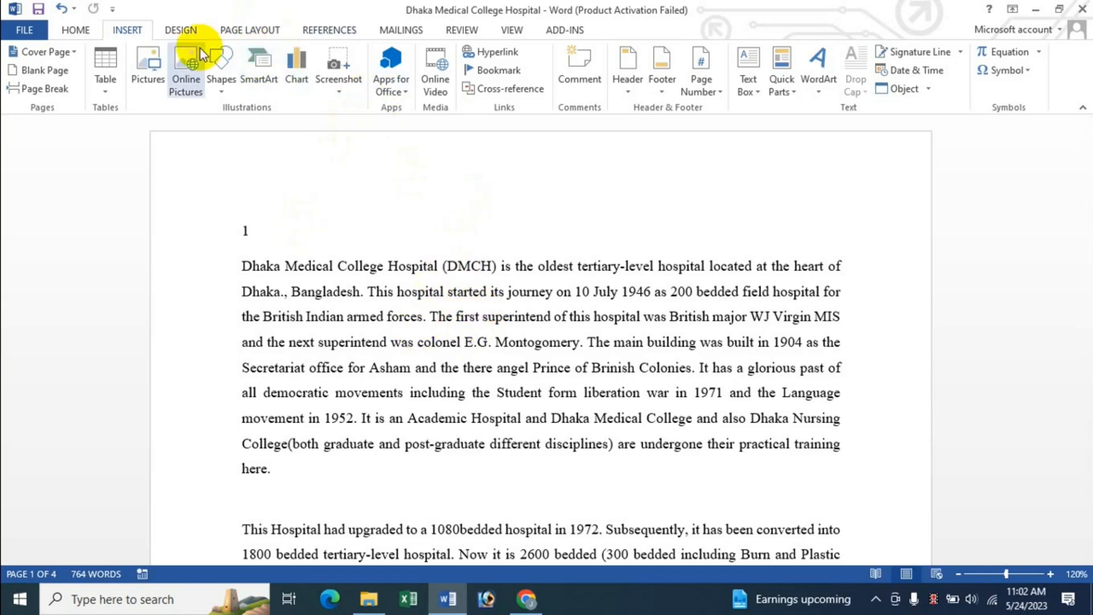
left_click(336, 32)
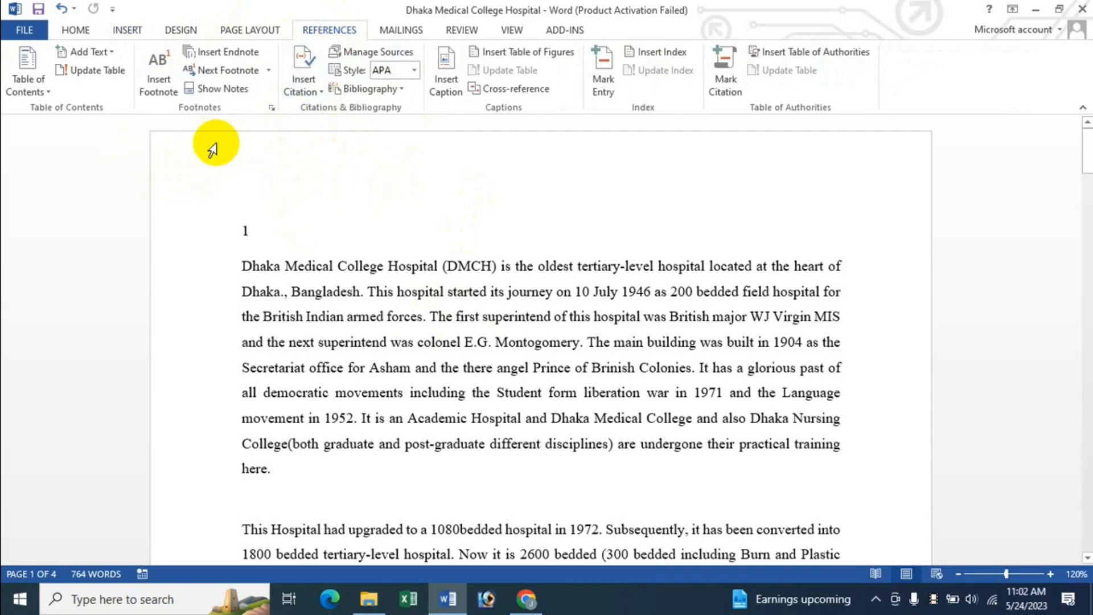
left_click(228, 52)
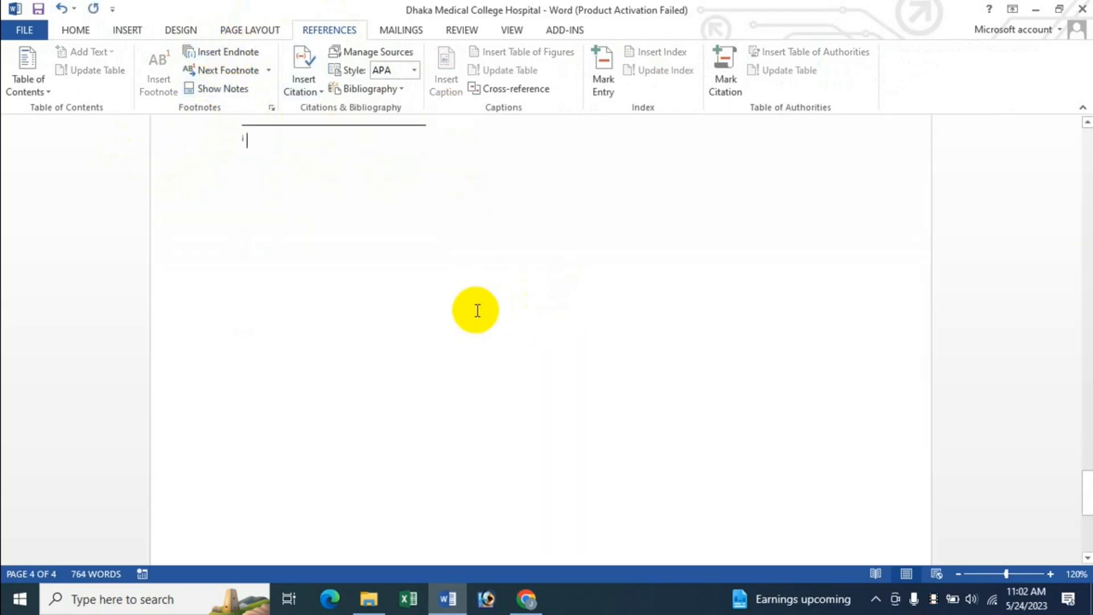
scroll(477, 311, "up", 5)
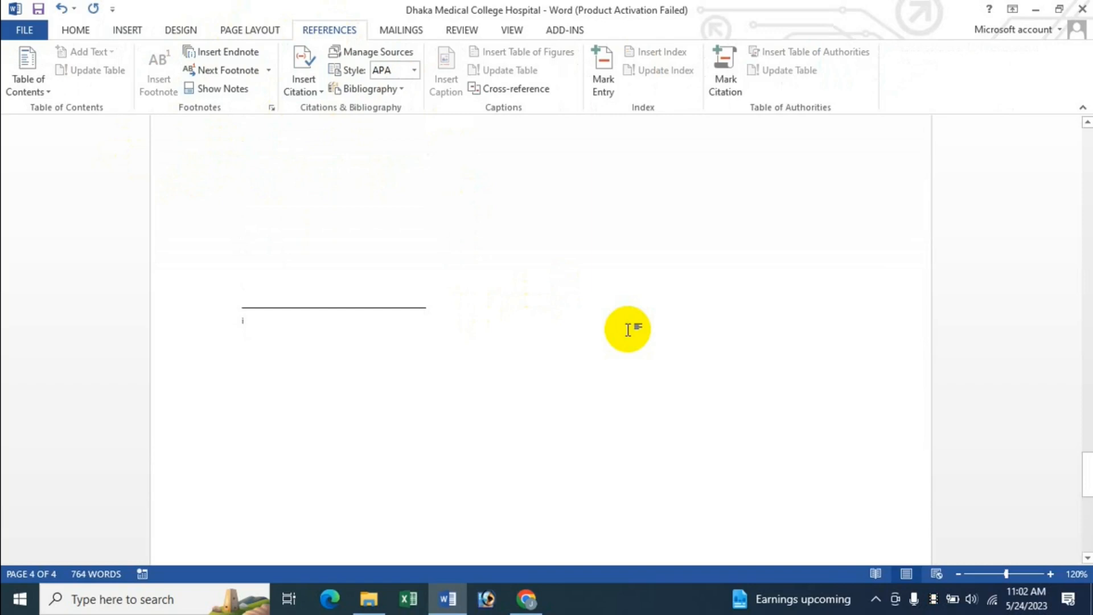
key("ctrl+z")
scroll(621, 342, "up", 2)
scroll(626, 296, "up", 3)
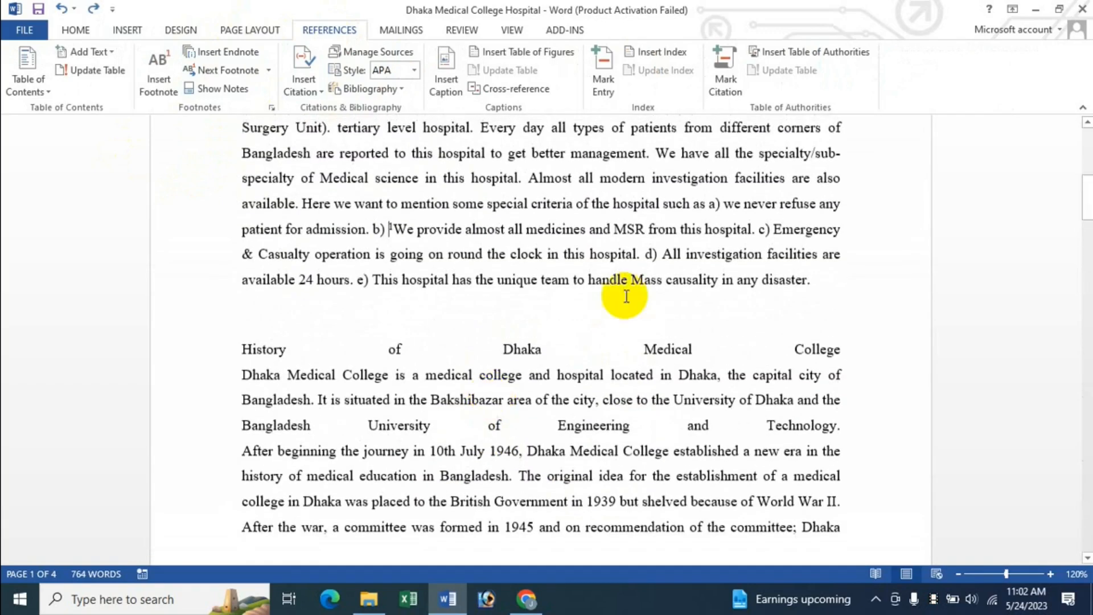
scroll(788, 325, "up", 2)
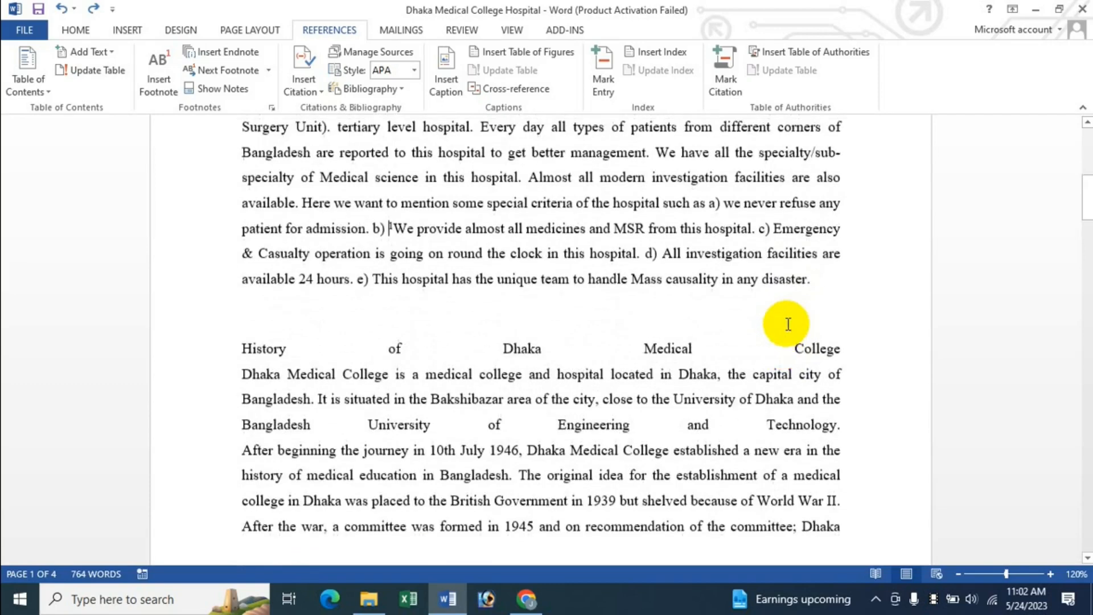
Insert an endnote after "in any disaster." at the end of the second paragraph, with the text "kjhjsdk sadkj"
left_click(820, 282)
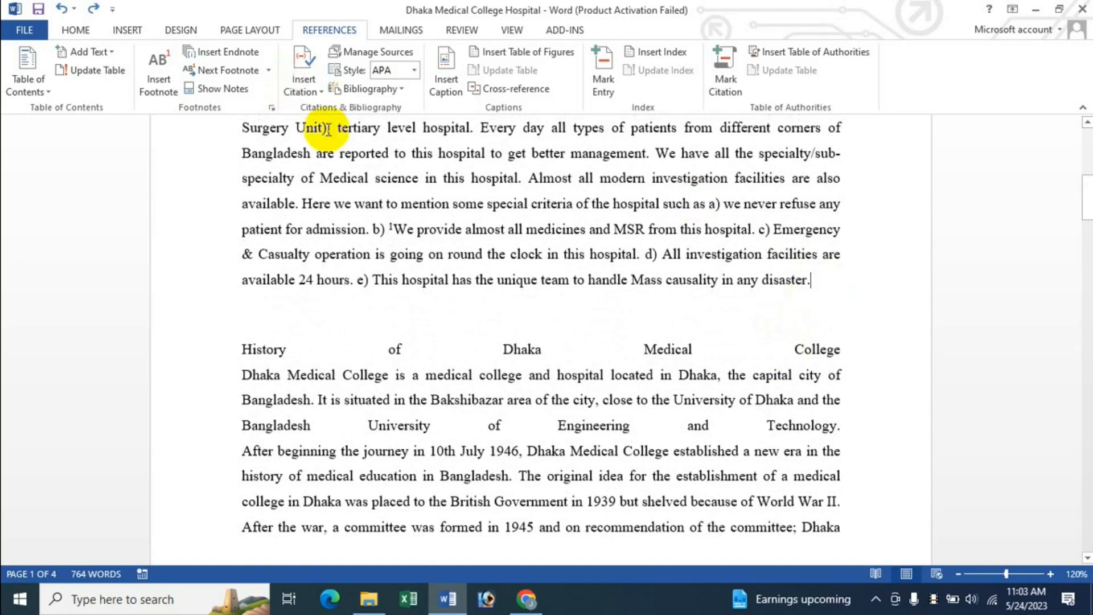
left_click(228, 52)
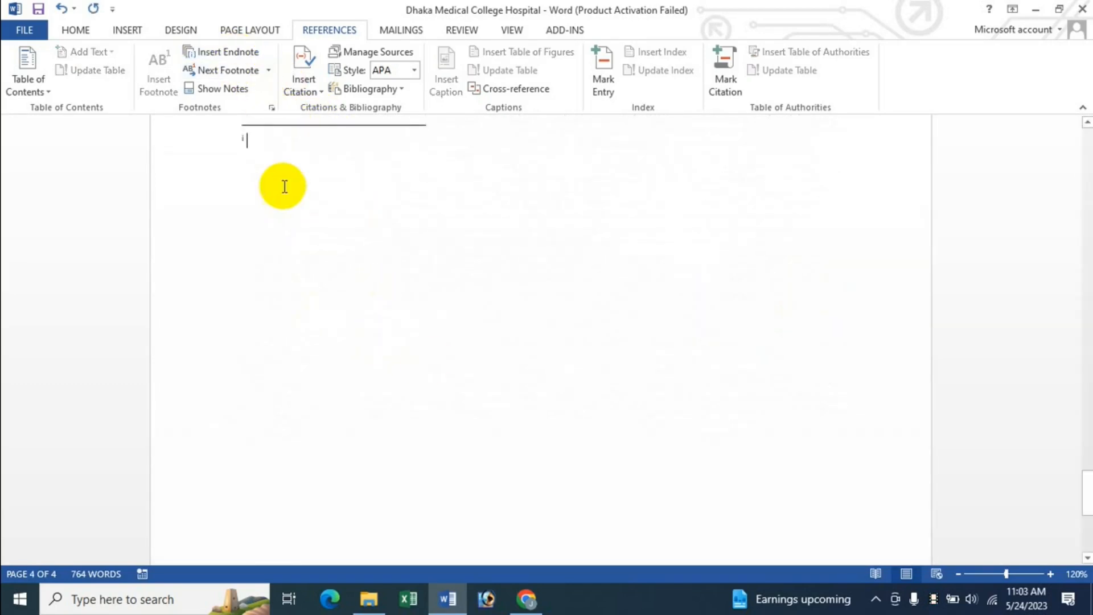
type("kjhjsdk sadkj")
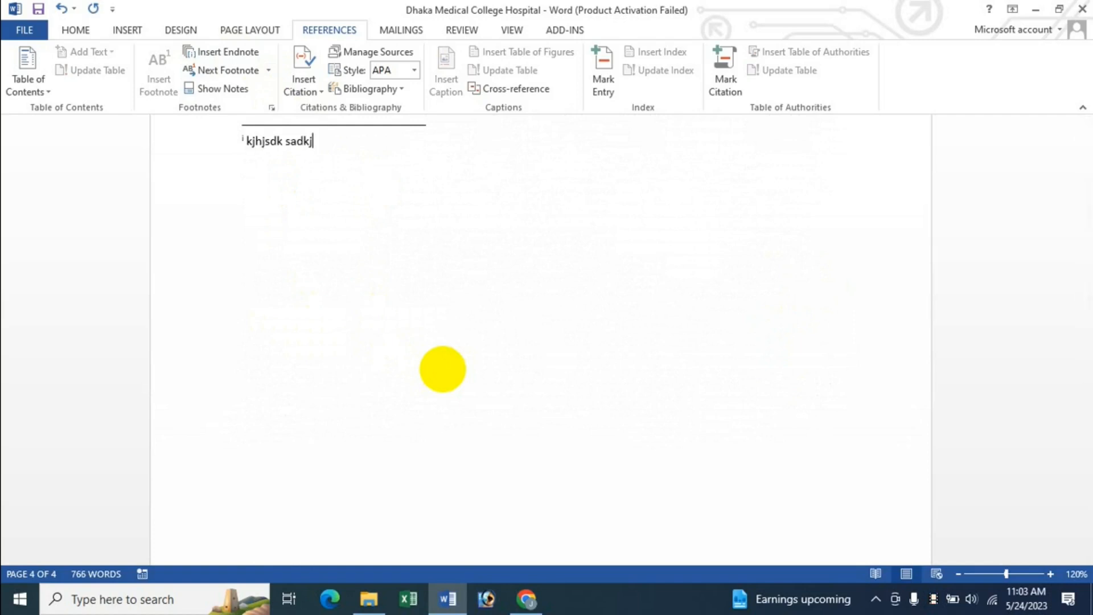
Delete the footnote cross-reference "1" from the document's first line
scroll(429, 371, "up", 3)
scroll(430, 371, "up", 15)
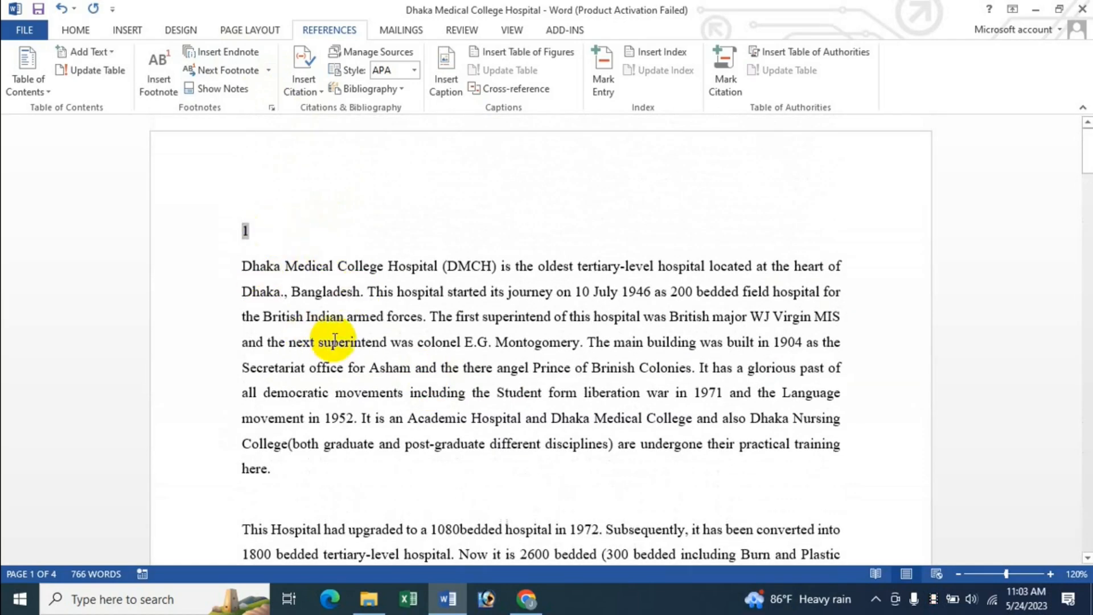
left_click(266, 230)
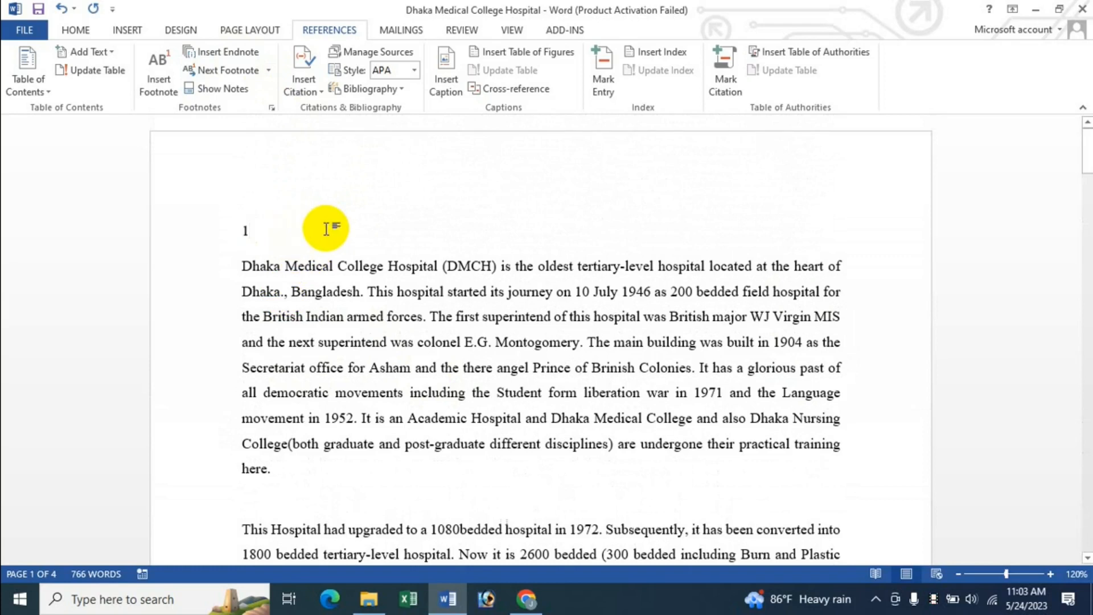
key("shift+Home")
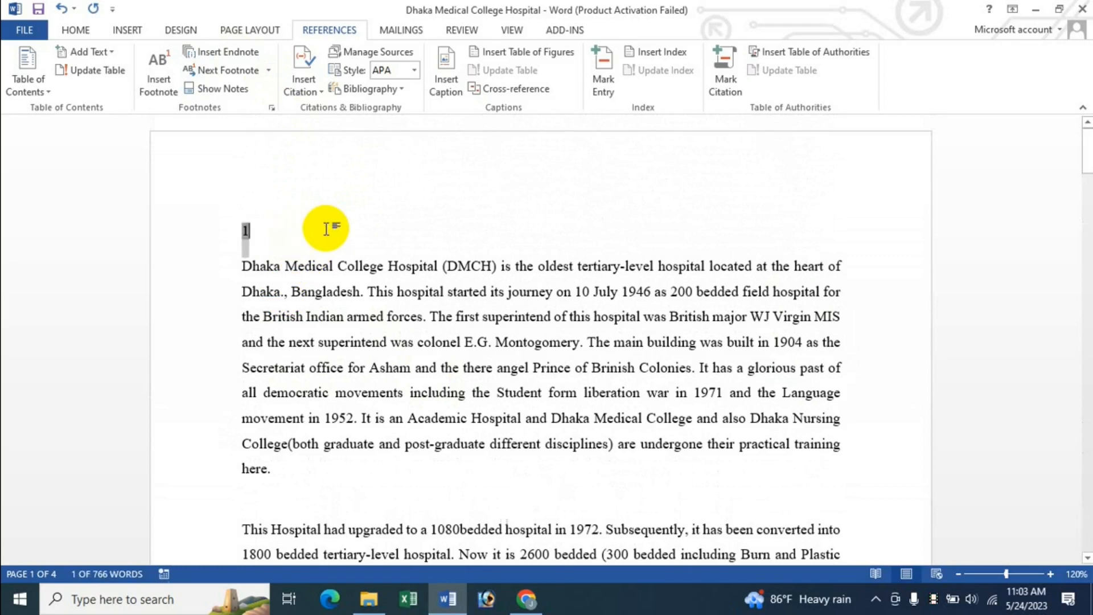
key("Delete")
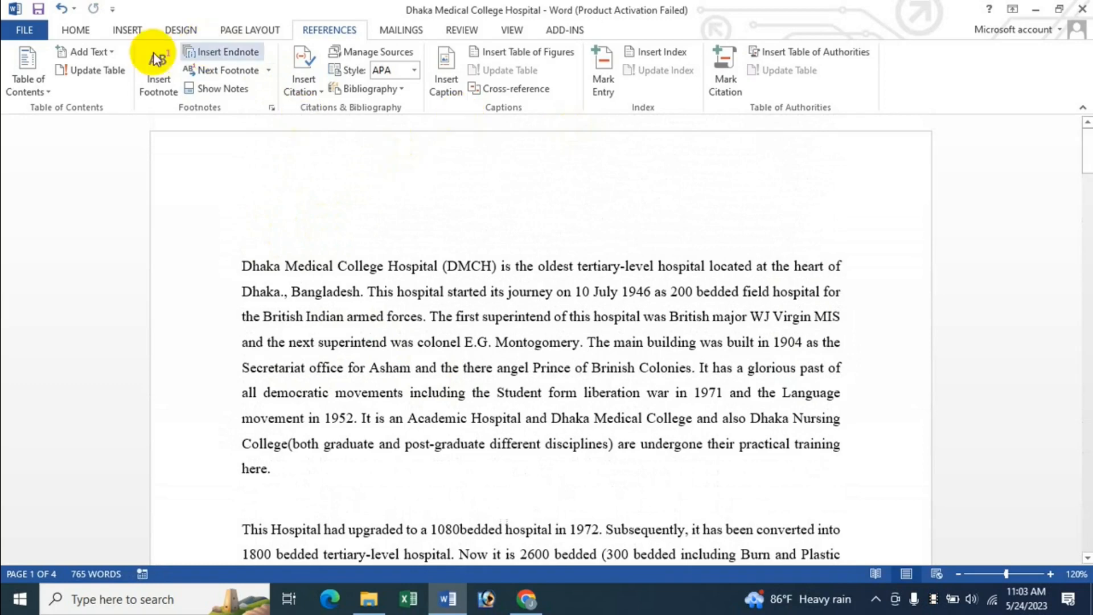
Insert a hyperlinked cross-reference to the endnote number of the "kjhjsdk sadkj" endnote on the first line and close the Cross-reference dialog
left_click(126, 31)
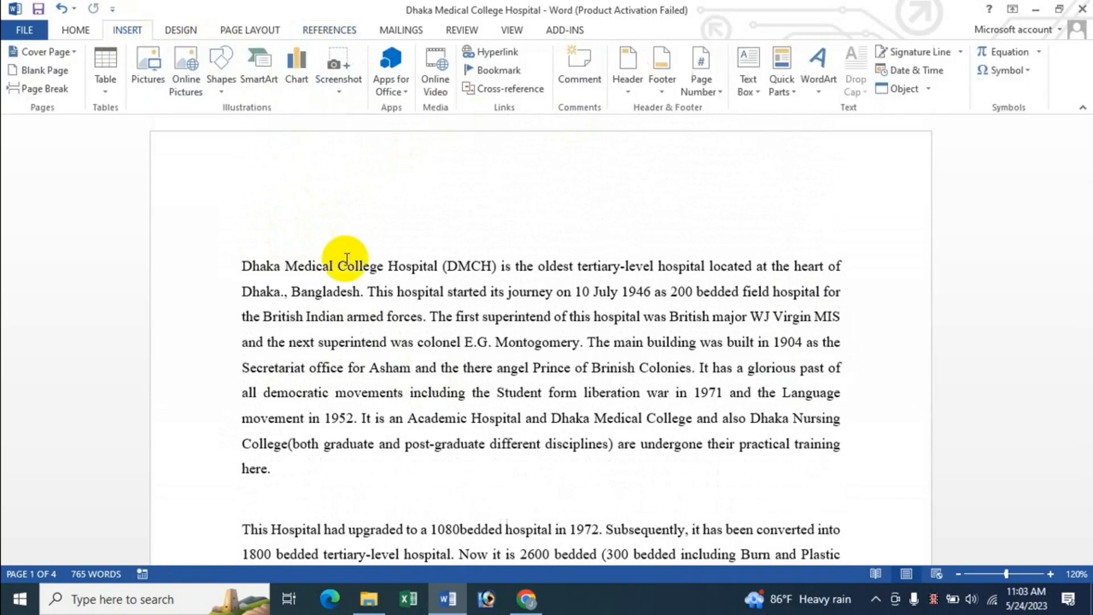
left_click(498, 90)
left_click(519, 296)
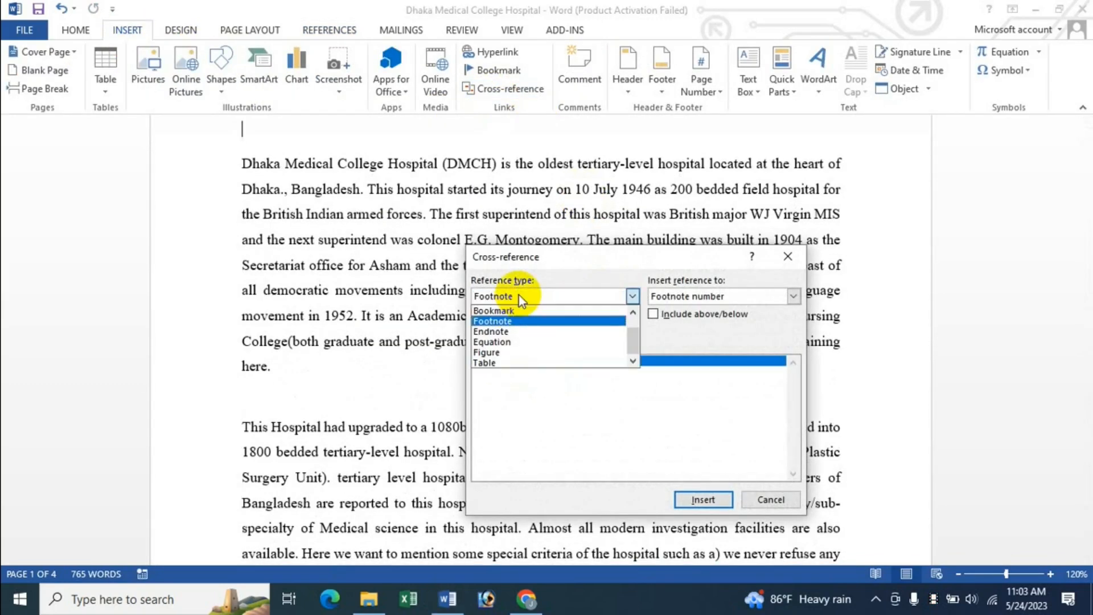
left_click(513, 331)
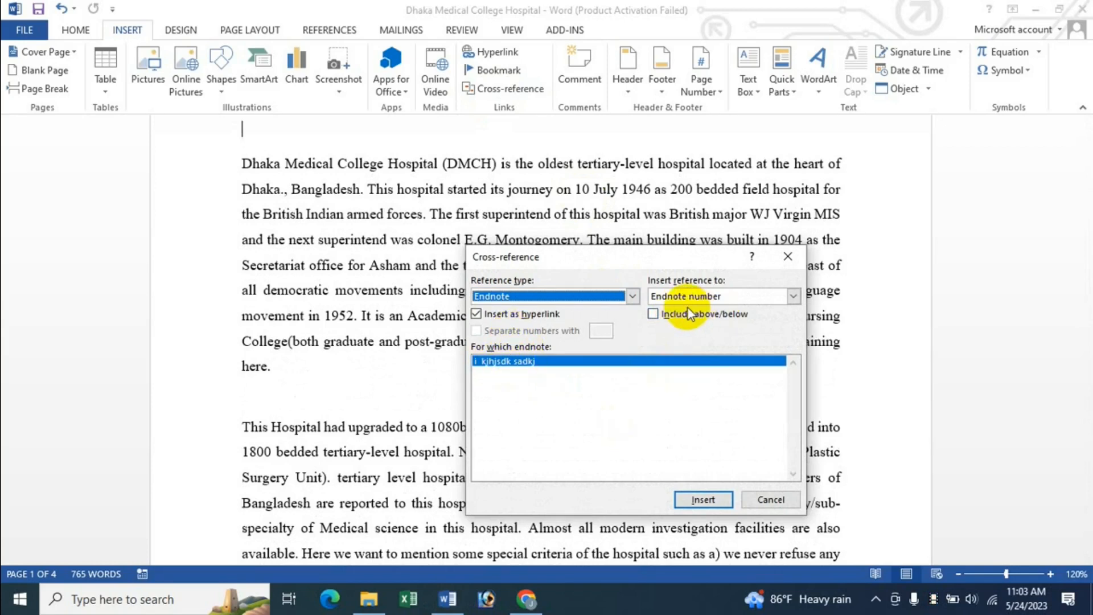
left_click(722, 295)
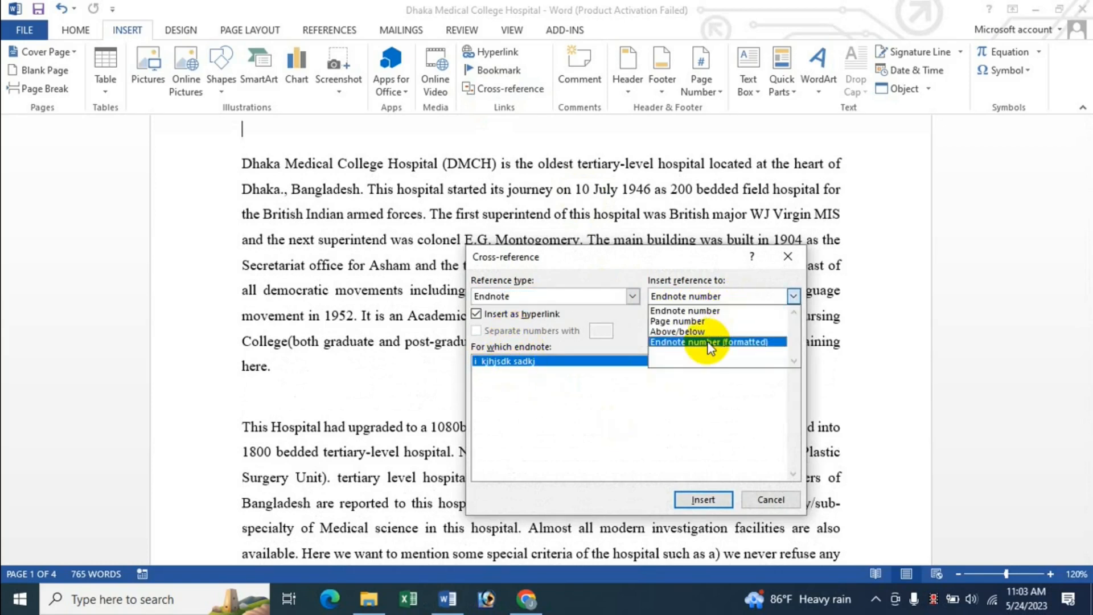
left_click(708, 312)
left_click(704, 500)
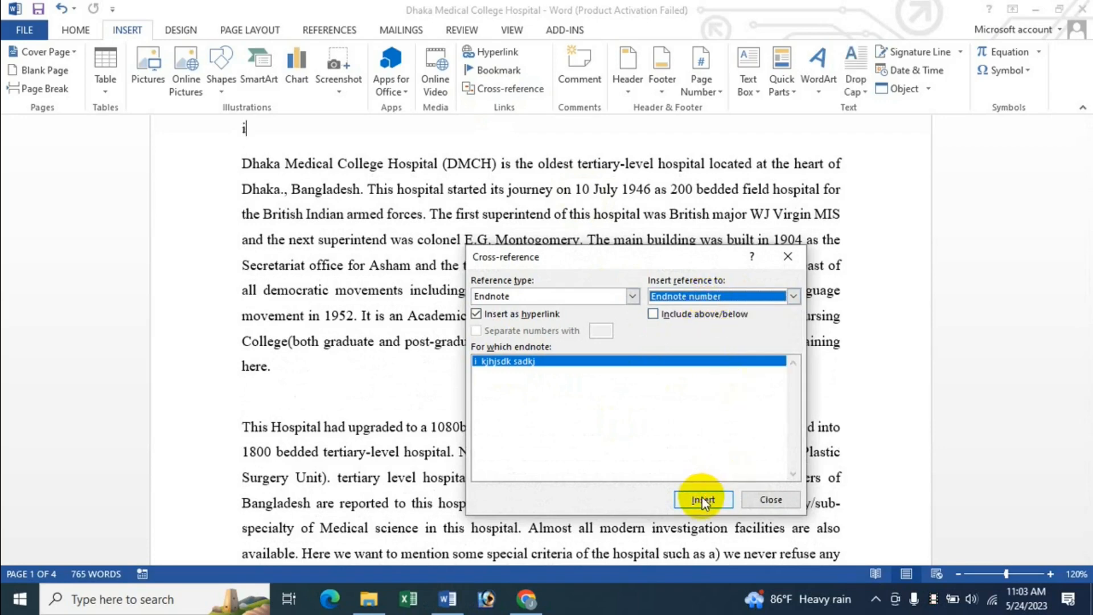
left_click(770, 500)
Follow the endnote cross-reference on the first line to its endnote mark and return to the document start
scroll(293, 243, "up", 3)
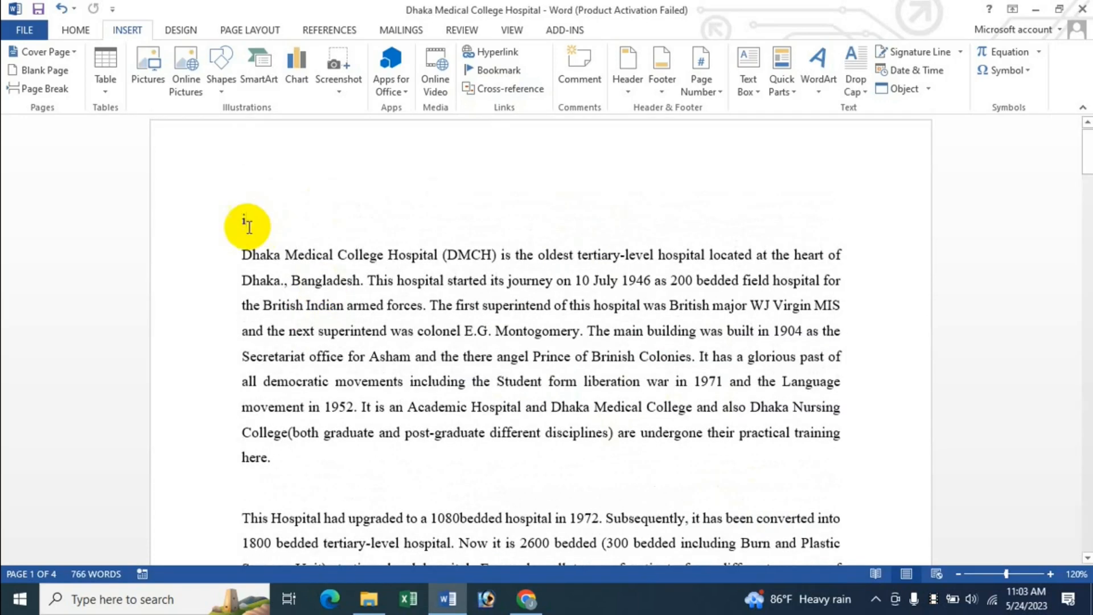
left_click(243, 220)
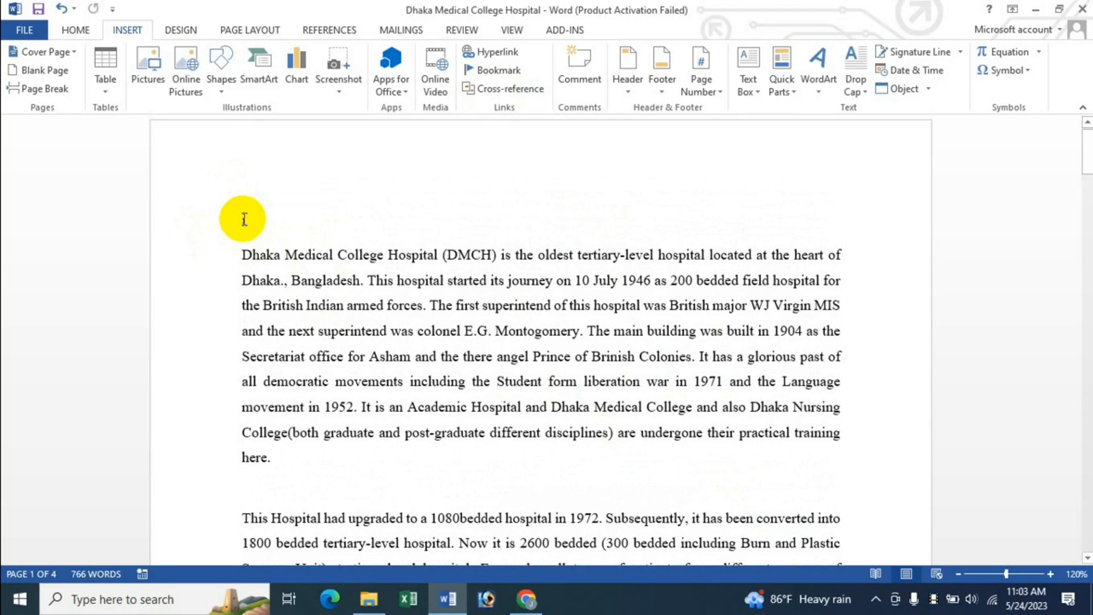
left_click(244, 222, "ctrl")
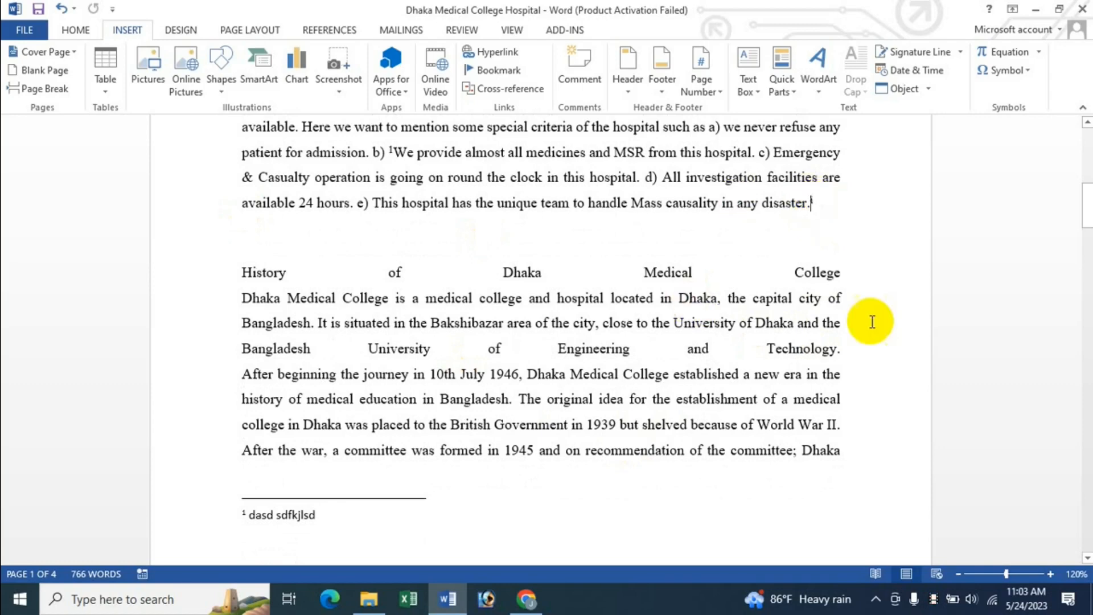
scroll(846, 288, "up", 10)
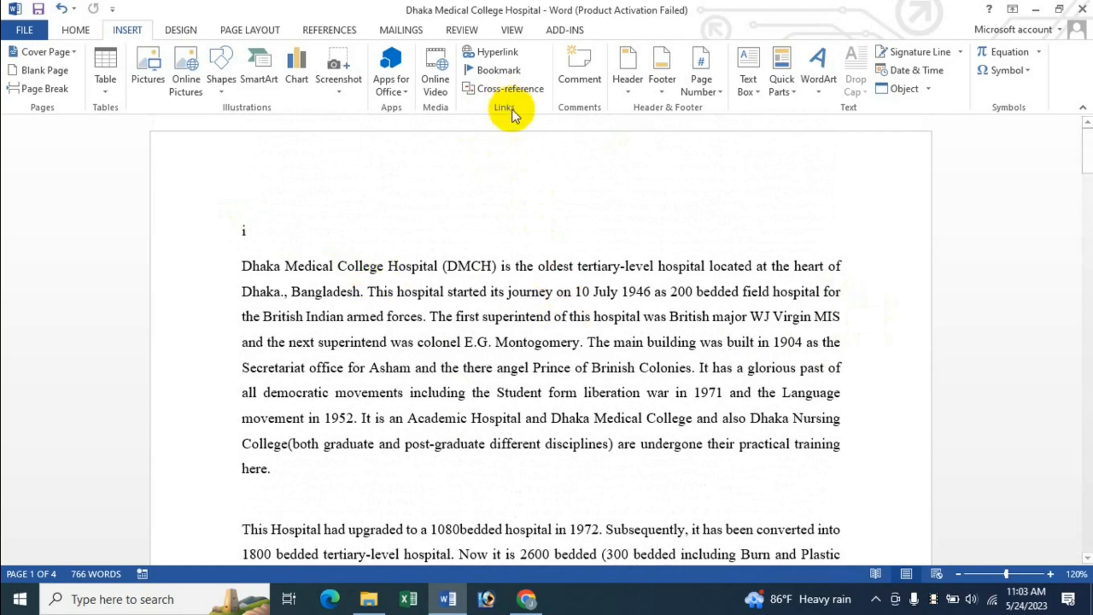
Check the remaining reference types offered in the Cross-reference dialog and leave it without inserting anything
left_click(488, 90)
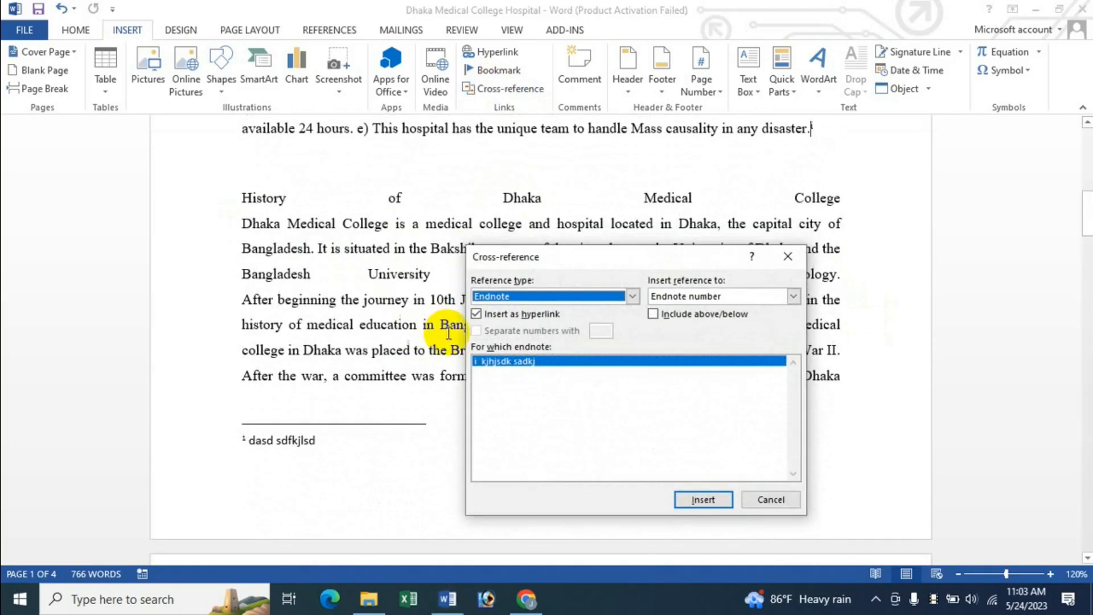
left_click(632, 296)
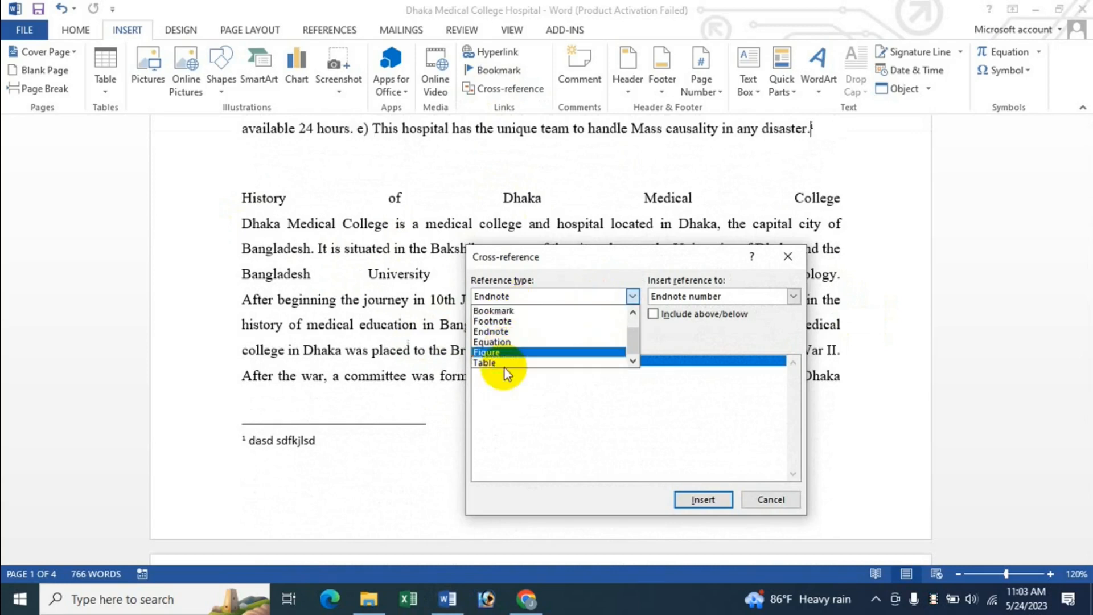
left_click(611, 263)
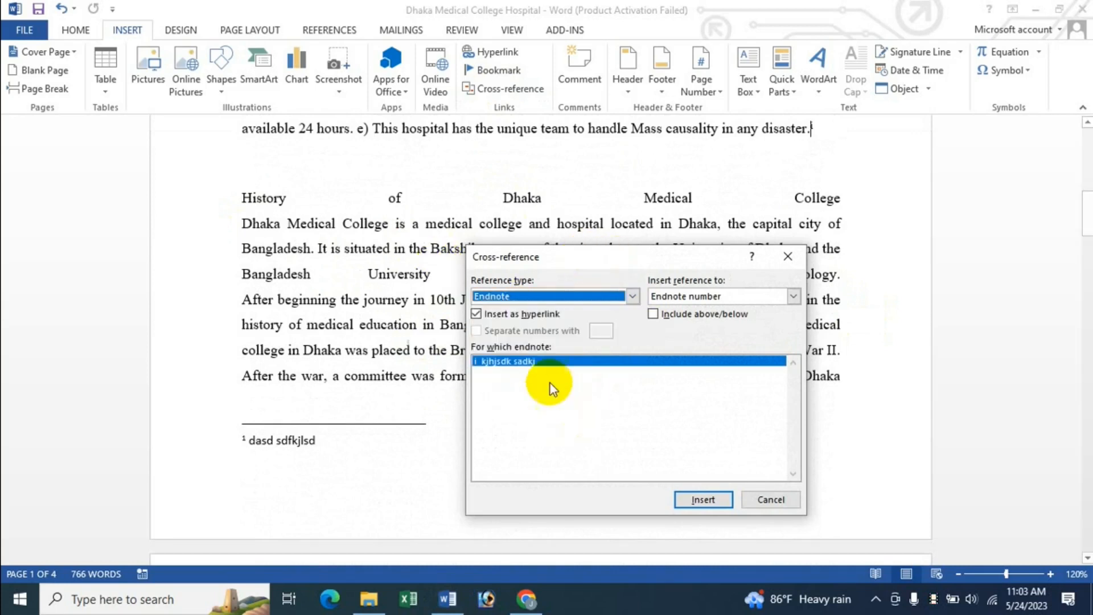
mouse_move(776, 499)
left_mouse_down()
mouse_move(756, 281)
mouse_move(783, 501)
left_mouse_up()
left_click(783, 501)
scroll(776, 391, "up", 8)
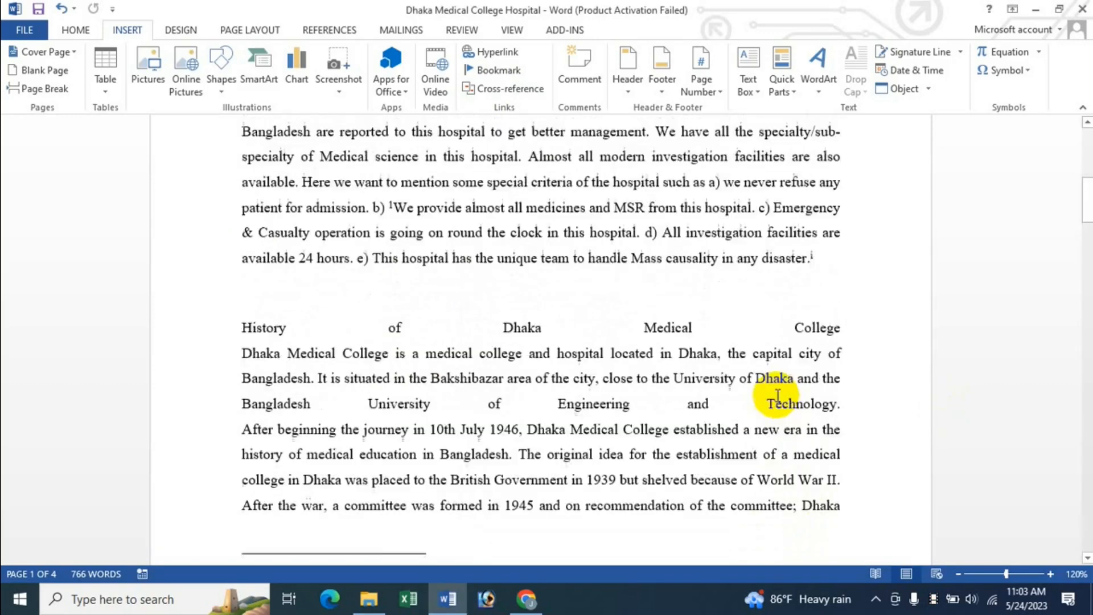
scroll(353, 433, "up", 4)
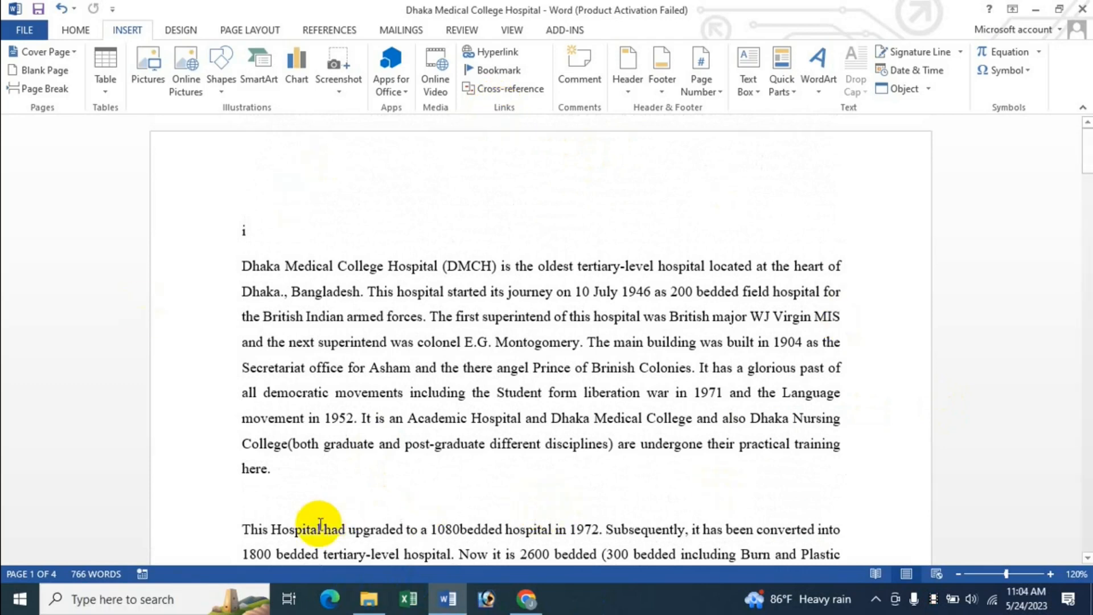
Switch to Chrome to show the JK Update Technology YouTube channel's videos page
left_click(337, 495)
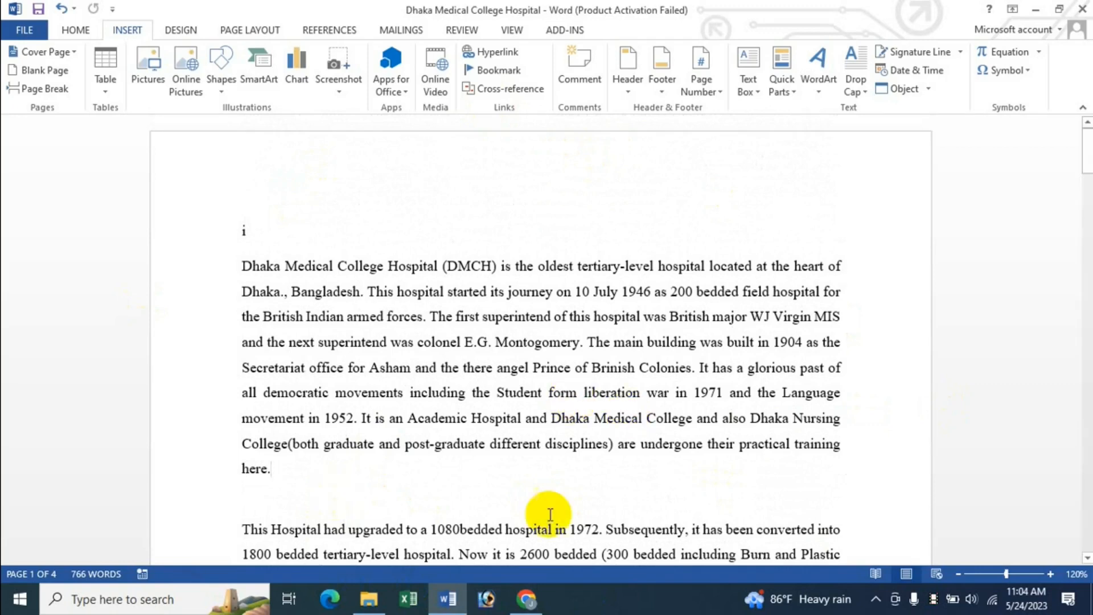
left_click(526, 599)
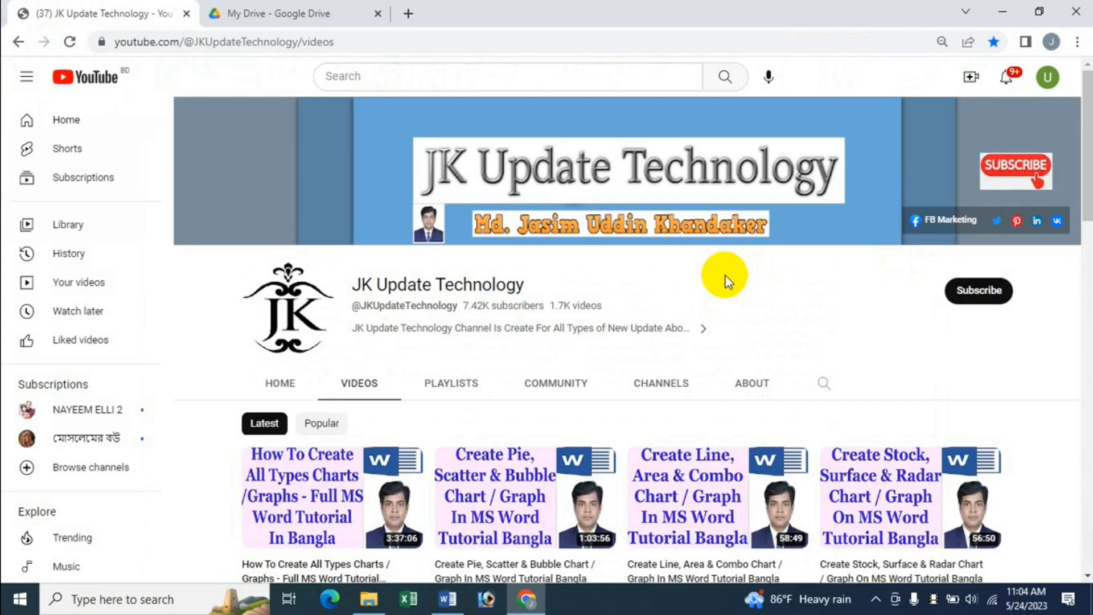